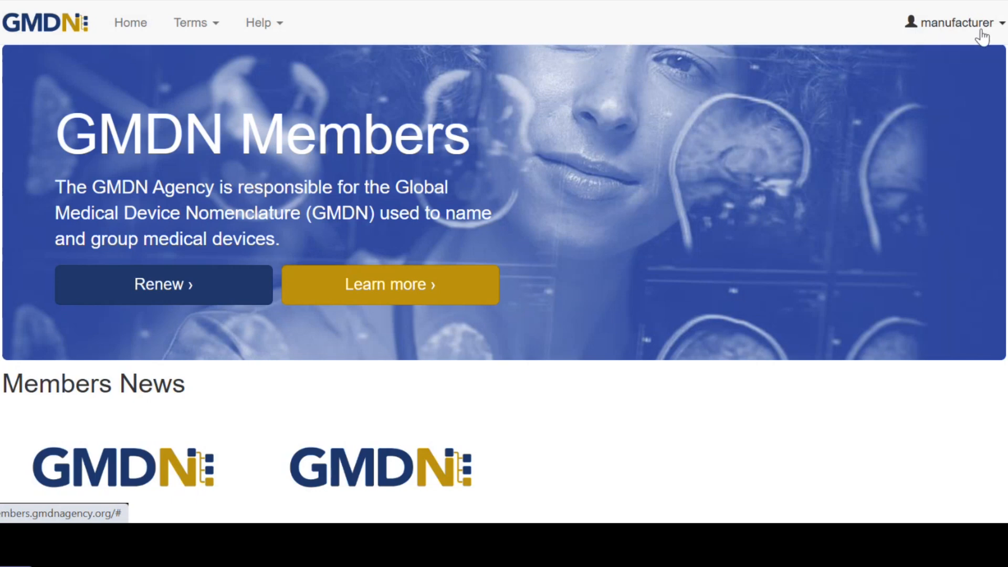
# - Open the user management page and look over the contact form for requesting additional user credits
pyautogui.click(1002, 29)
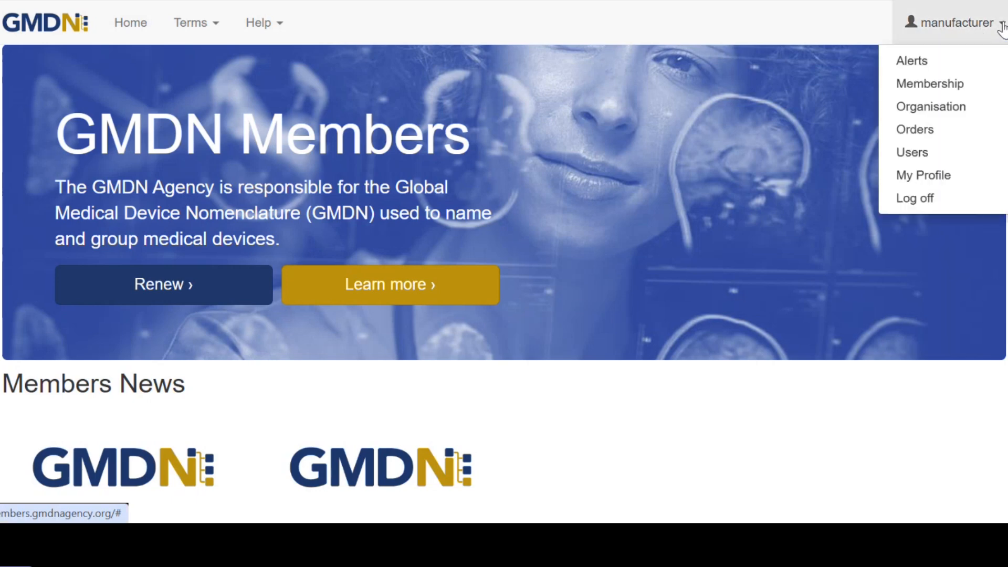
pyautogui.click(943, 154)
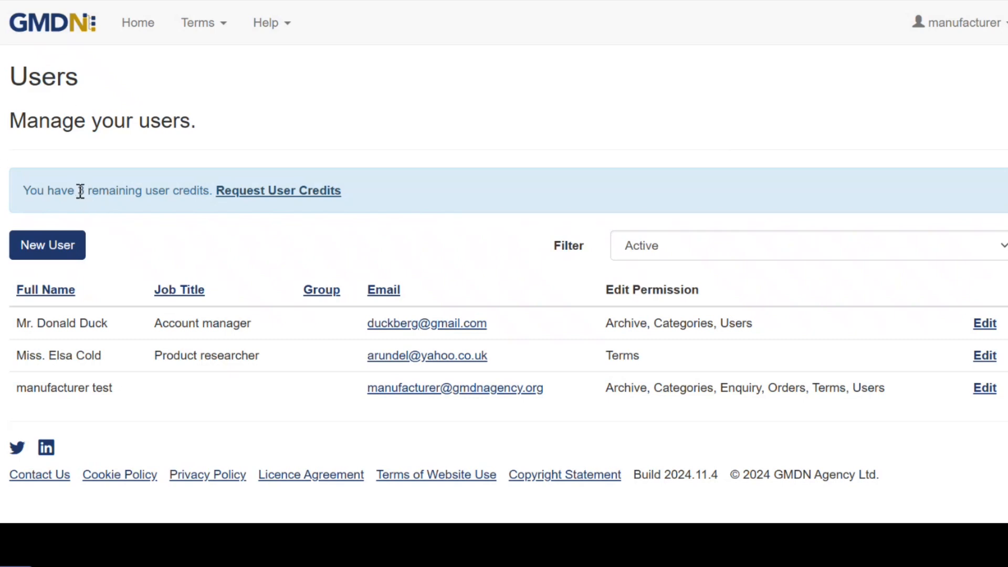
pyautogui.click(249, 199)
pyautogui.scroll(-6, 305, 198)
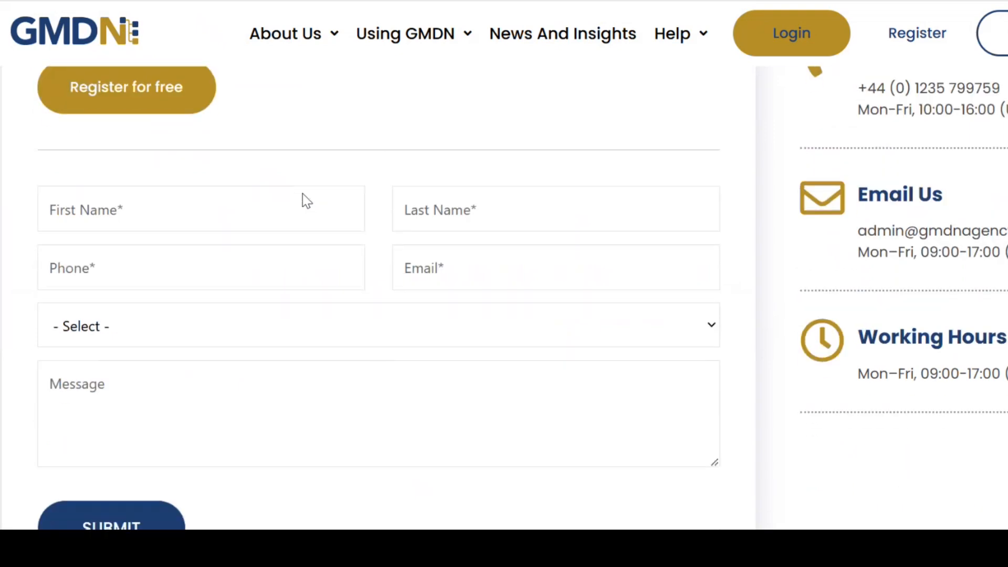
pyautogui.scroll(-3, 241, 259)
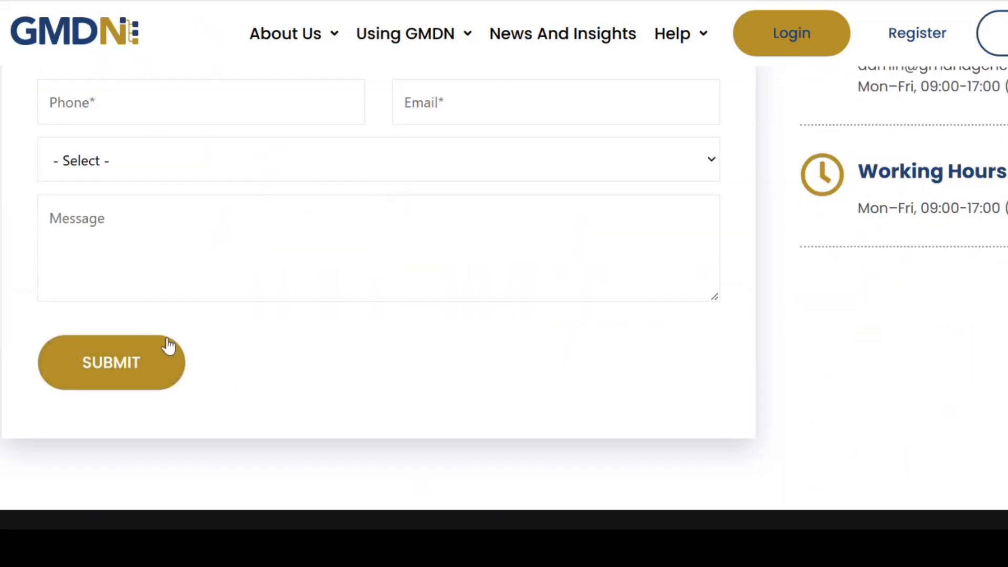
pyautogui.scroll(2, 178, 279)
pyautogui.scroll(4, 179, 281)
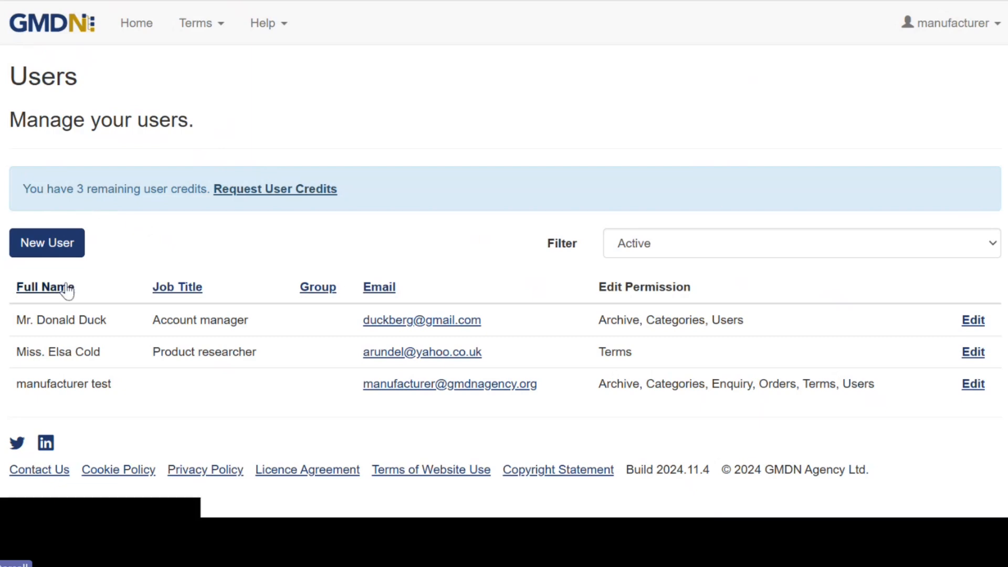
# - Start a new user record and look through its name, job title, group, contact and permission fields
pyautogui.click(42, 251)
pyautogui.scroll(-2, 212, 251)
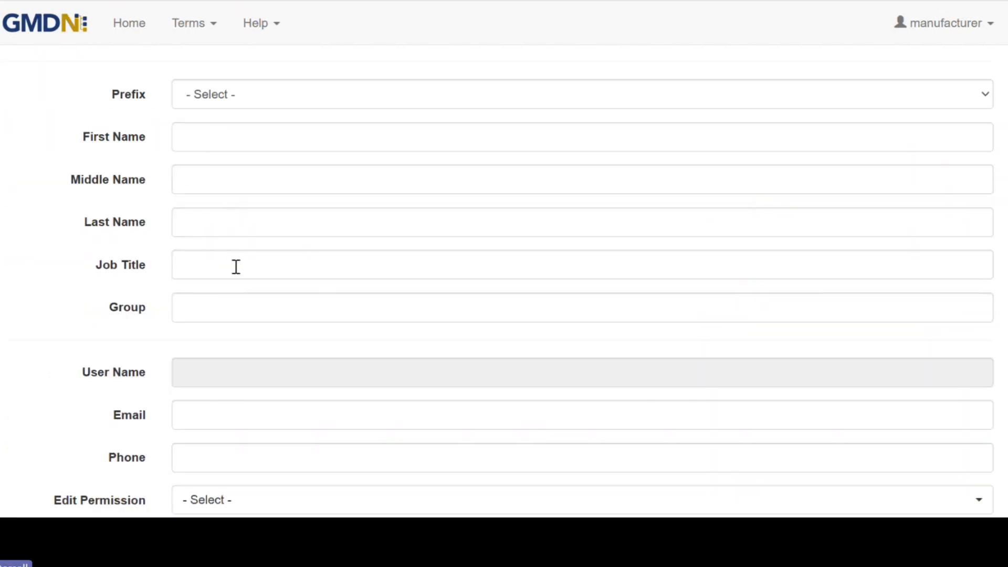
pyautogui.scroll(-2, 236, 267)
pyautogui.scroll(-4, 234, 266)
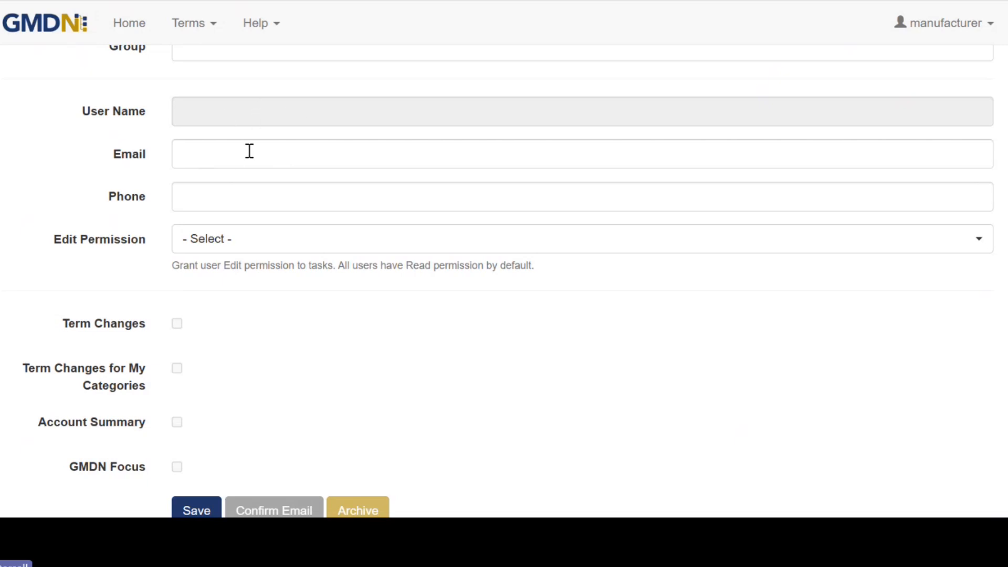
pyautogui.scroll(-2, 249, 152)
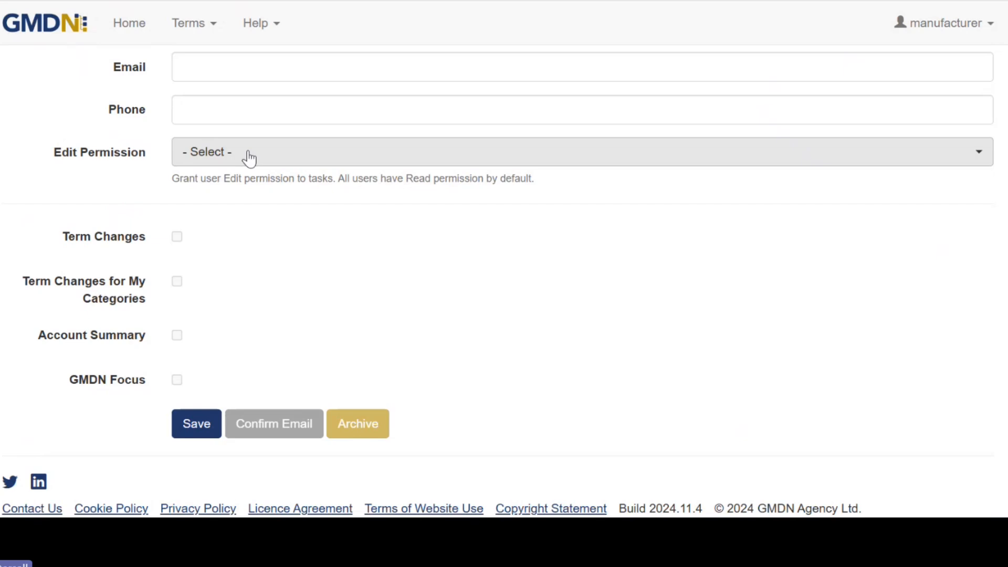
# - Select the Archive, Categories, Enquiry, Orders, Terms and Users edit permissions for the new user
pyautogui.click(250, 157)
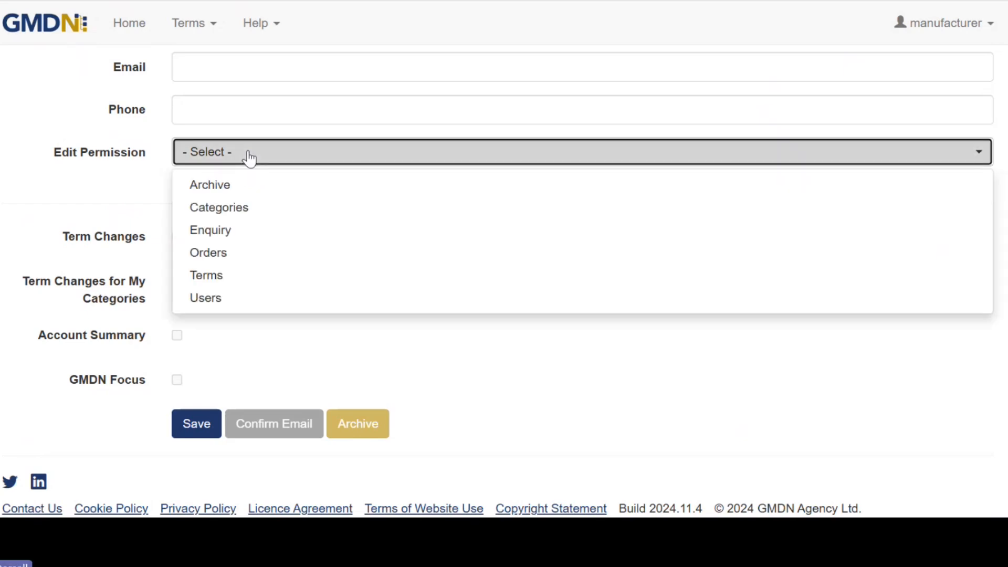
pyautogui.click(229, 194)
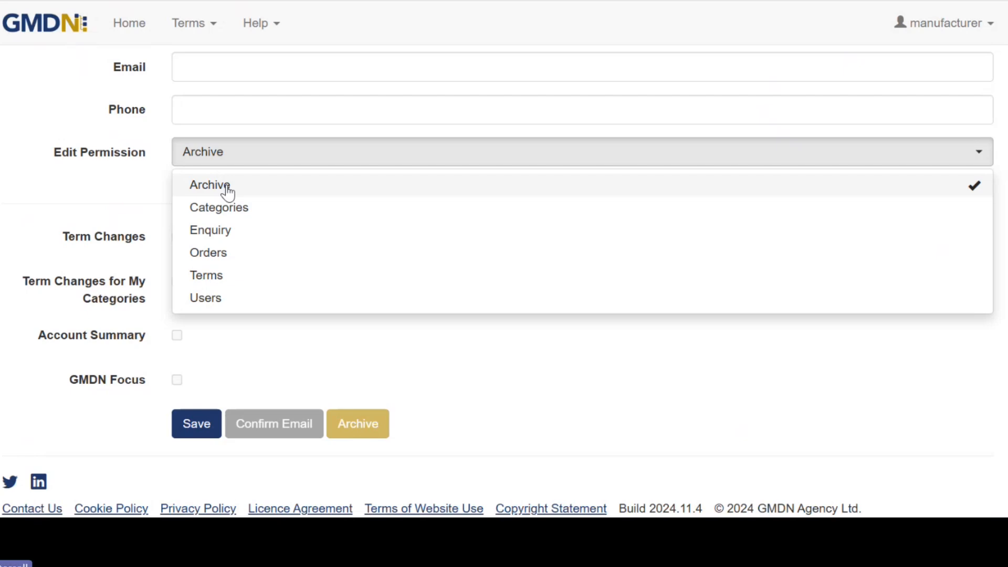
pyautogui.click(224, 212)
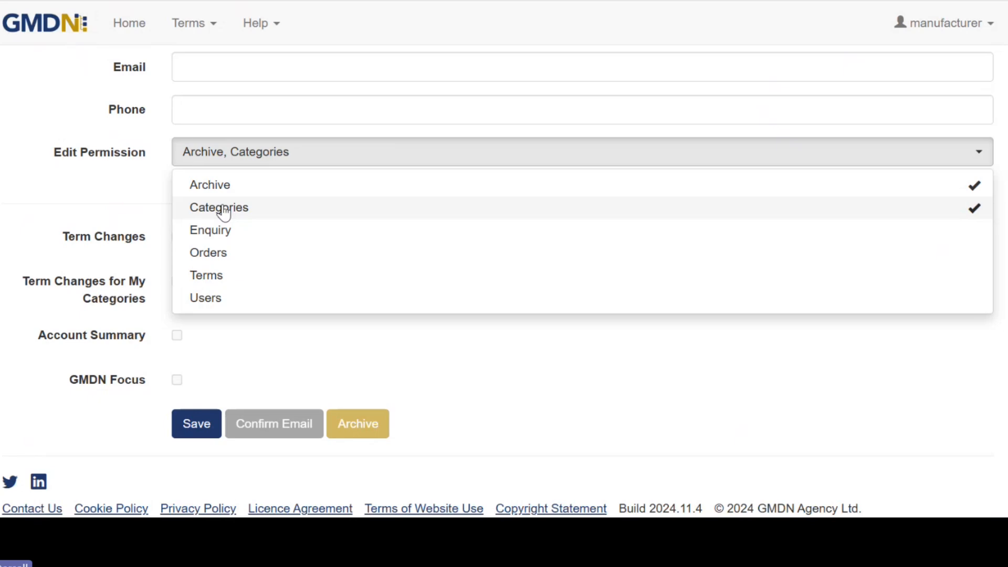
pyautogui.click(226, 235)
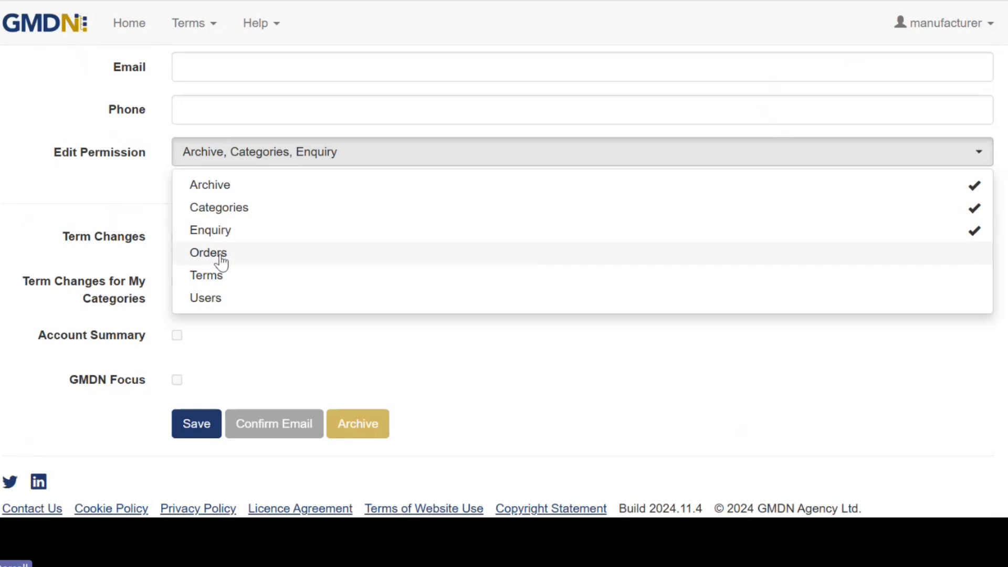
pyautogui.click(223, 263)
pyautogui.click(216, 278)
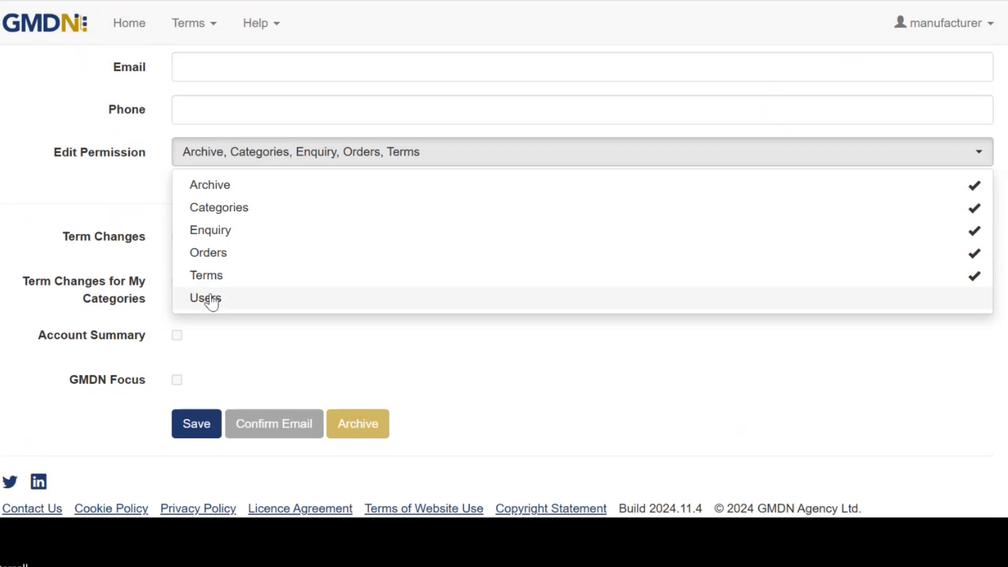
pyautogui.click(212, 301)
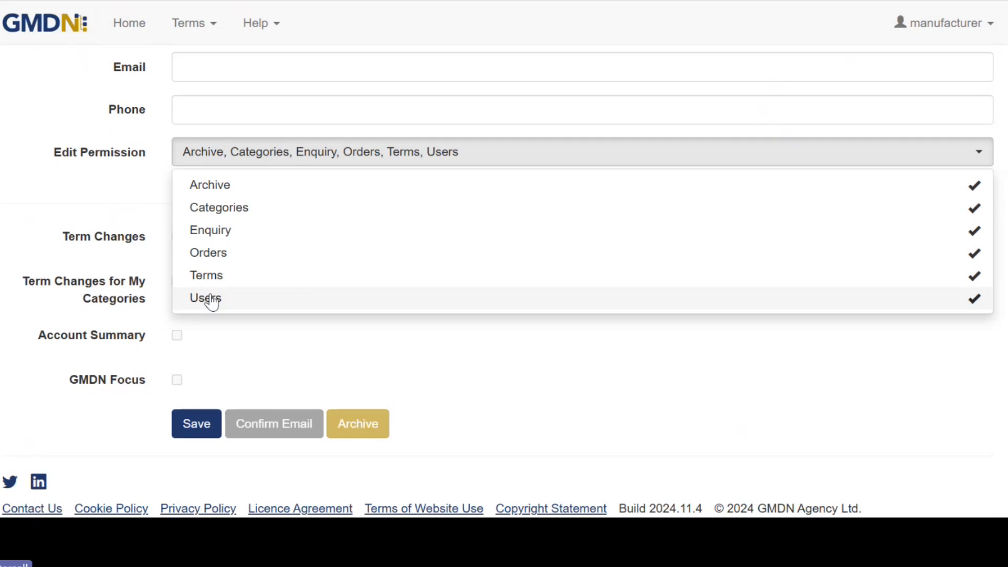
# - Remove the Users, Orders and Categories edit permissions from the new user
pyautogui.click(210, 299)
pyautogui.click(210, 254)
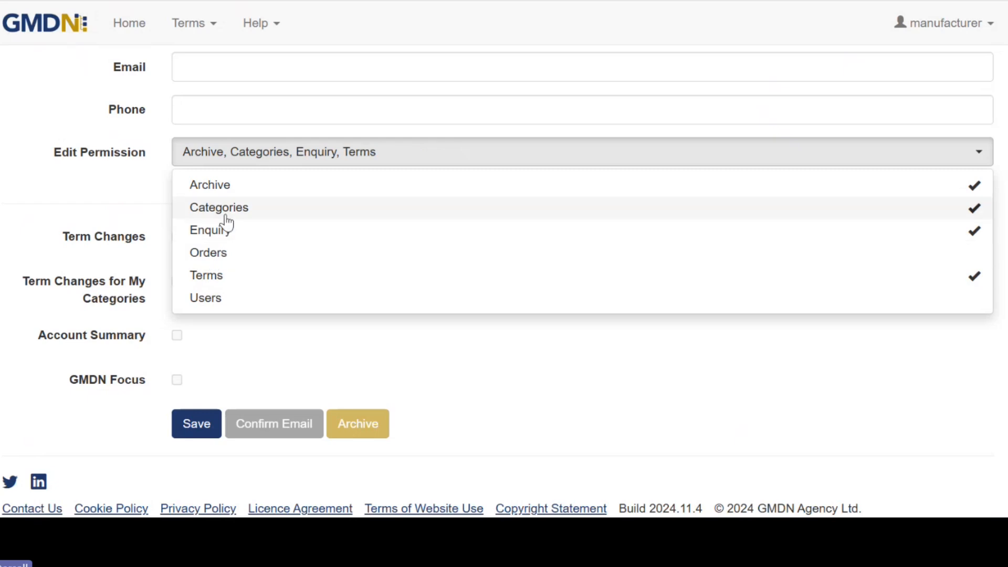
pyautogui.click(223, 212)
pyautogui.click(345, 354)
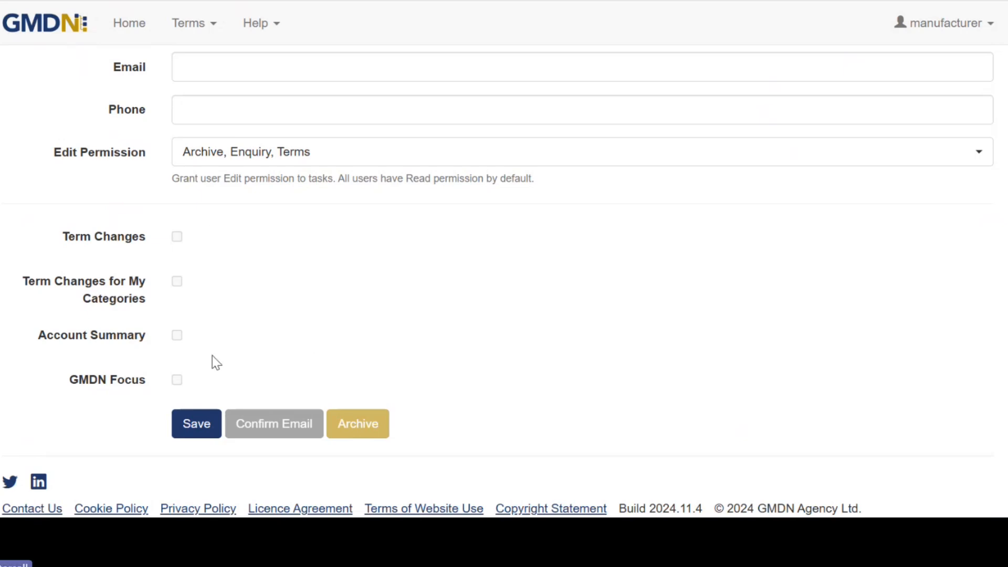
# - Examine the new user's notification options and the available save, email confirmation and archive actions
pyautogui.scroll(-1, 217, 359)
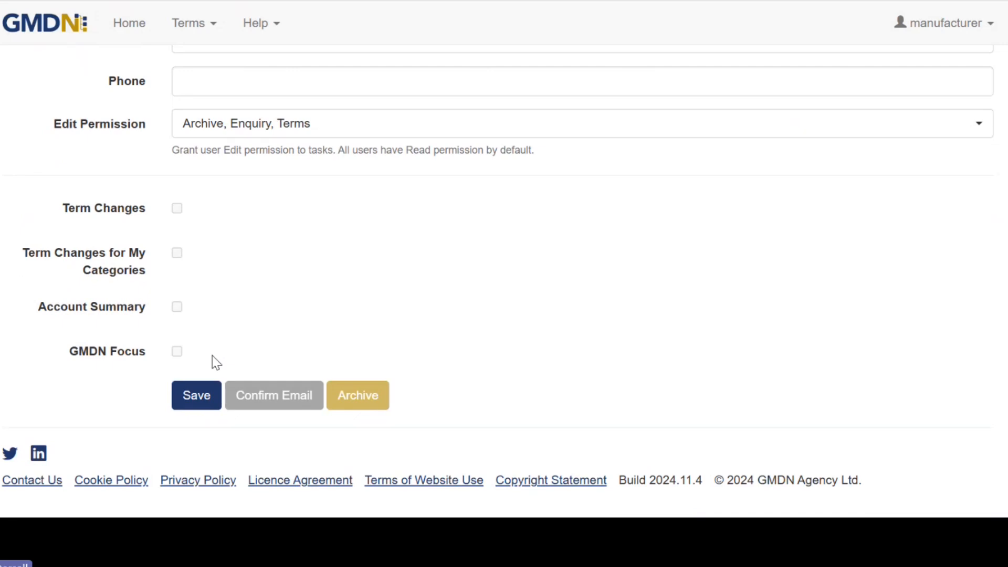
pyautogui.scroll(5, 212, 355)
pyautogui.scroll(-4, 212, 354)
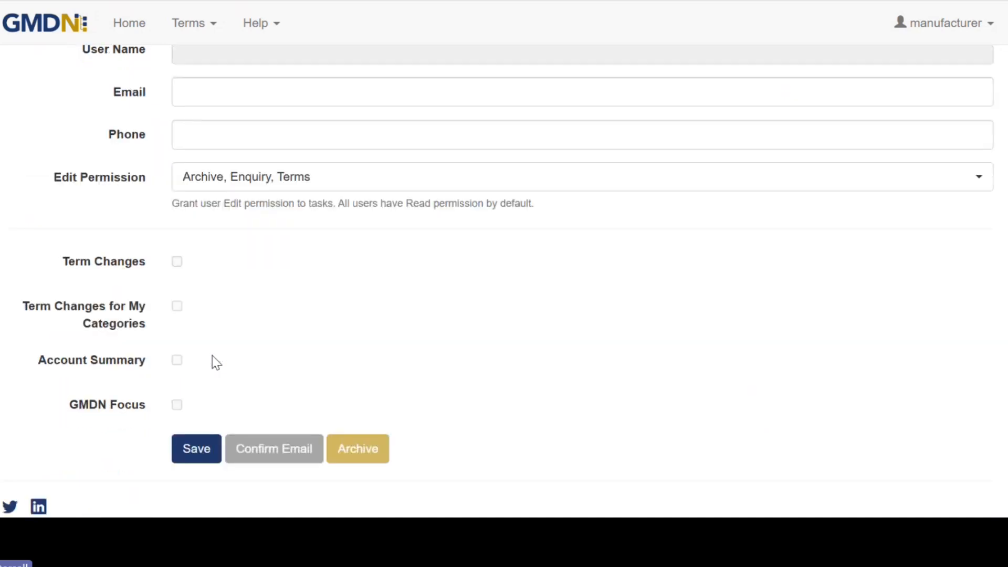
pyautogui.scroll(-1, 212, 355)
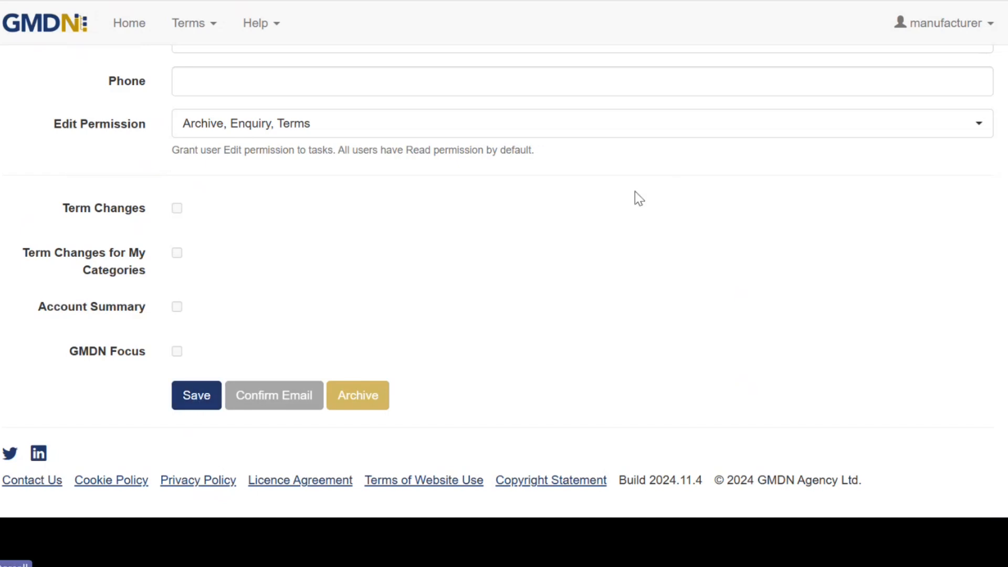
pyautogui.scroll(2, 634, 198)
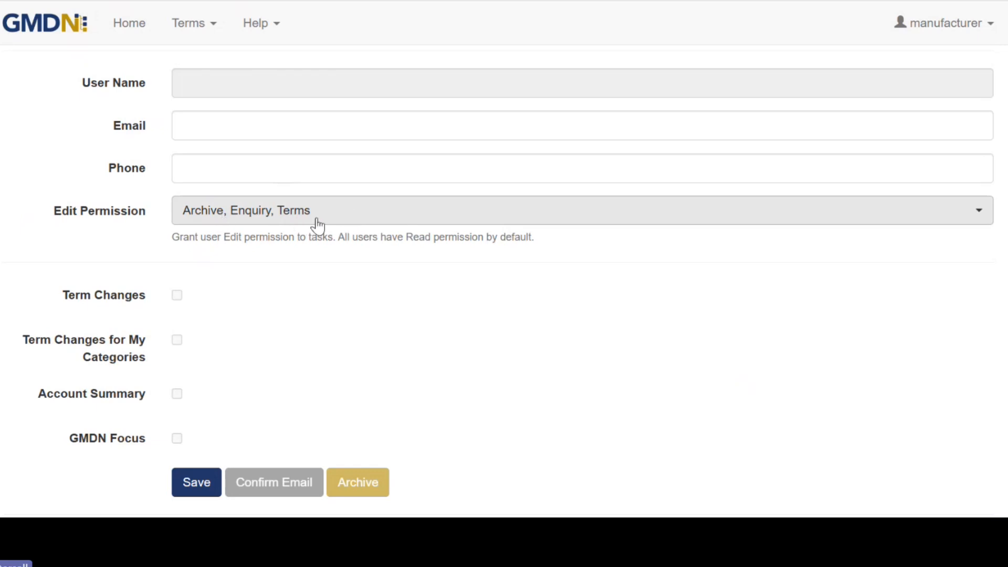
# - Return to the user list, open the account manager's record for editing and look through its details
pyautogui.click(990, 27)
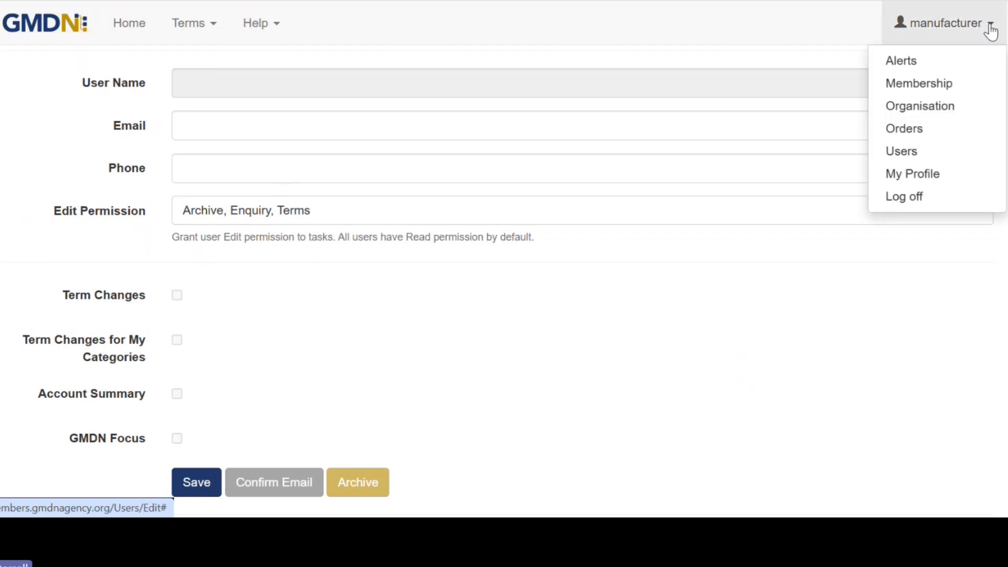
pyautogui.click(945, 154)
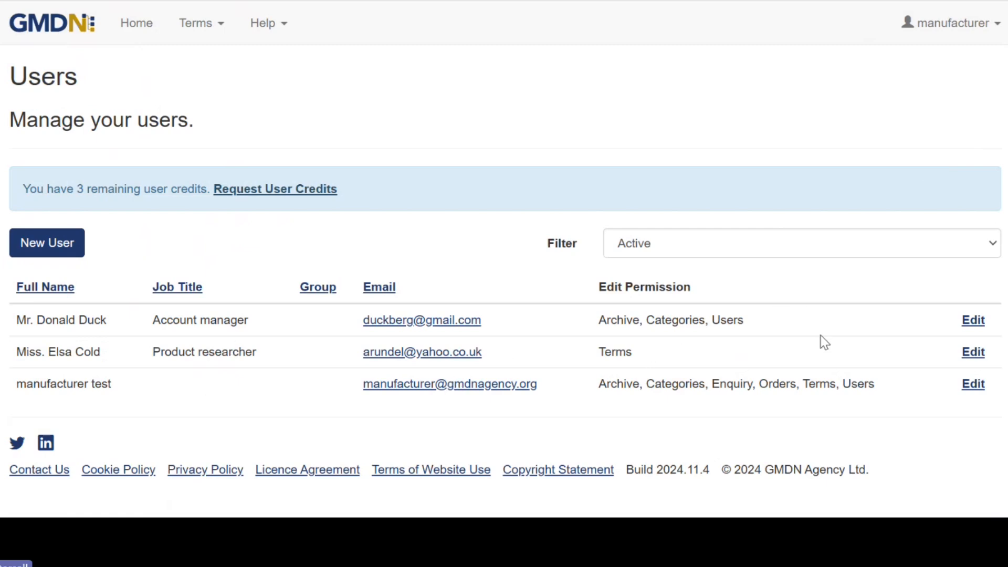
pyautogui.click(972, 320)
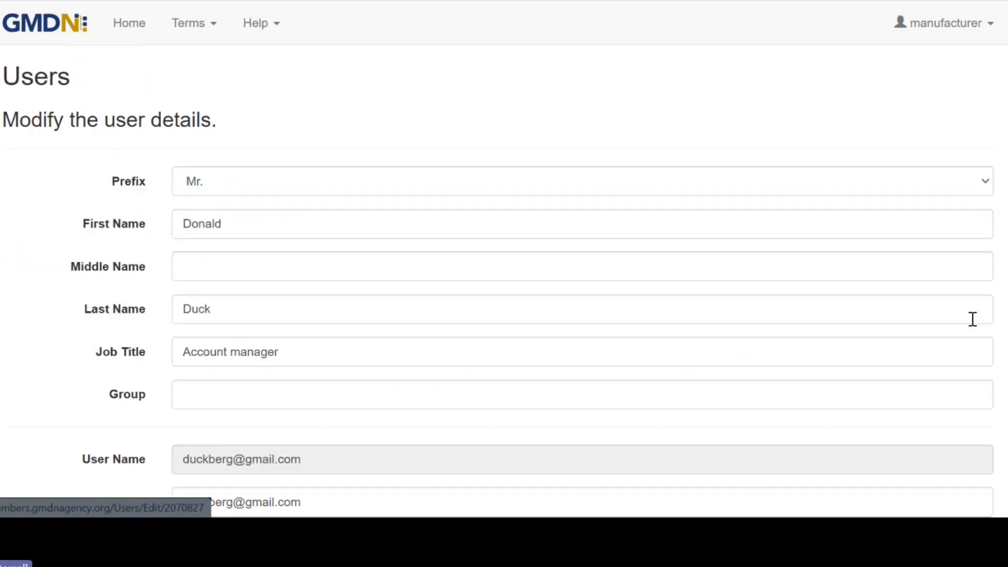
pyautogui.scroll(-8, 611, 287)
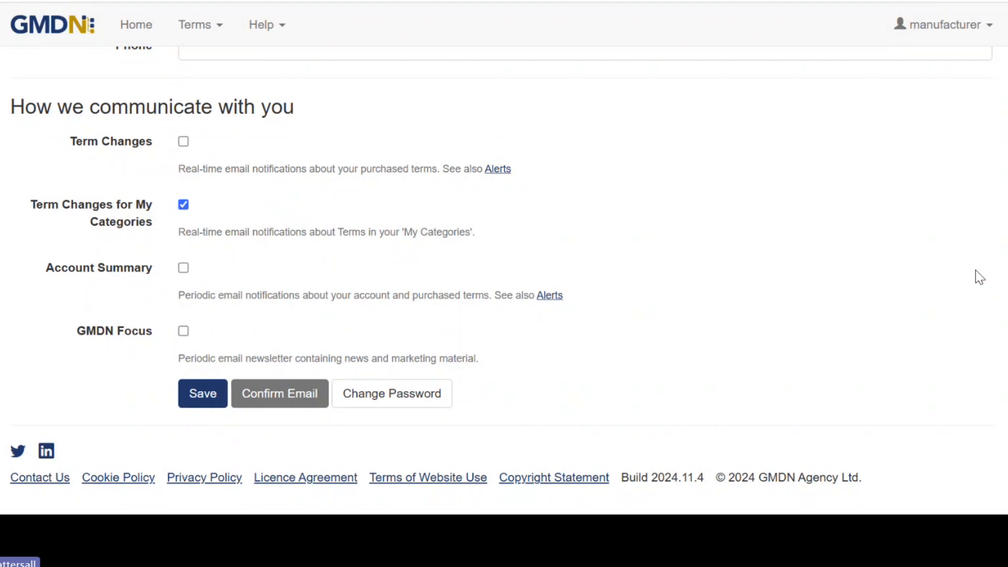
# - Open the organisation details and examine the website, public display, VAT number, address and billing address fields
pyautogui.click(991, 30)
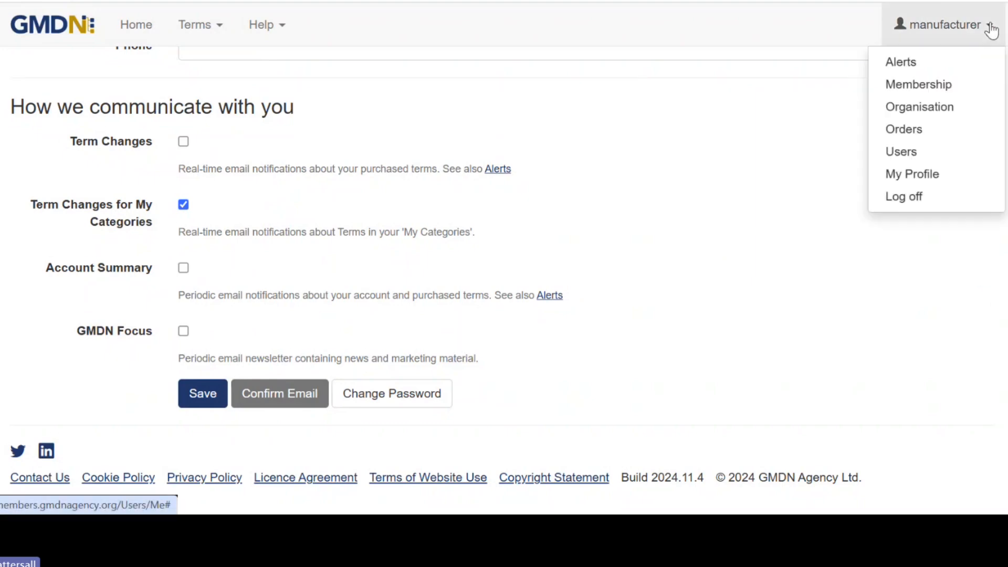
pyautogui.click(957, 108)
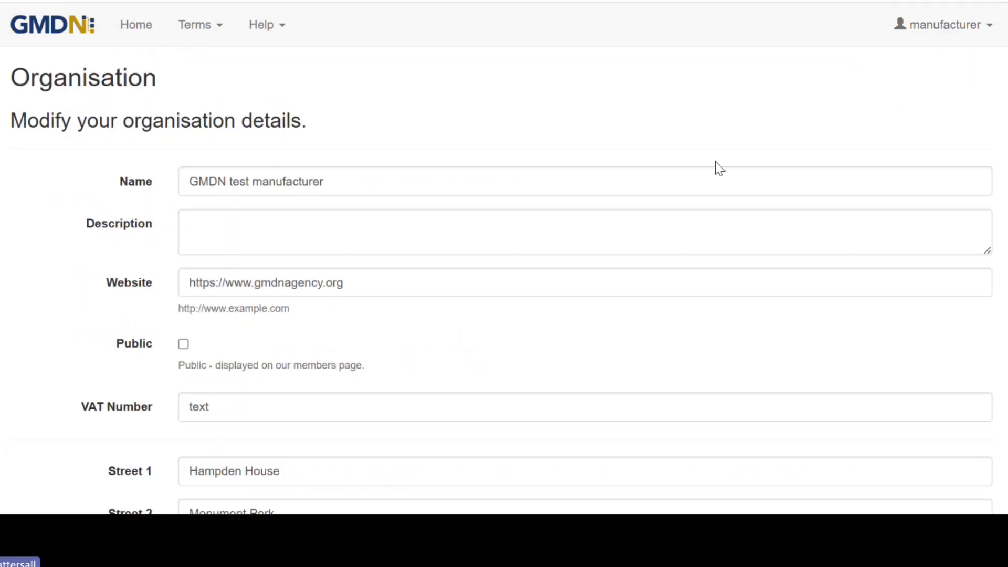
pyautogui.scroll(-2, 564, 217)
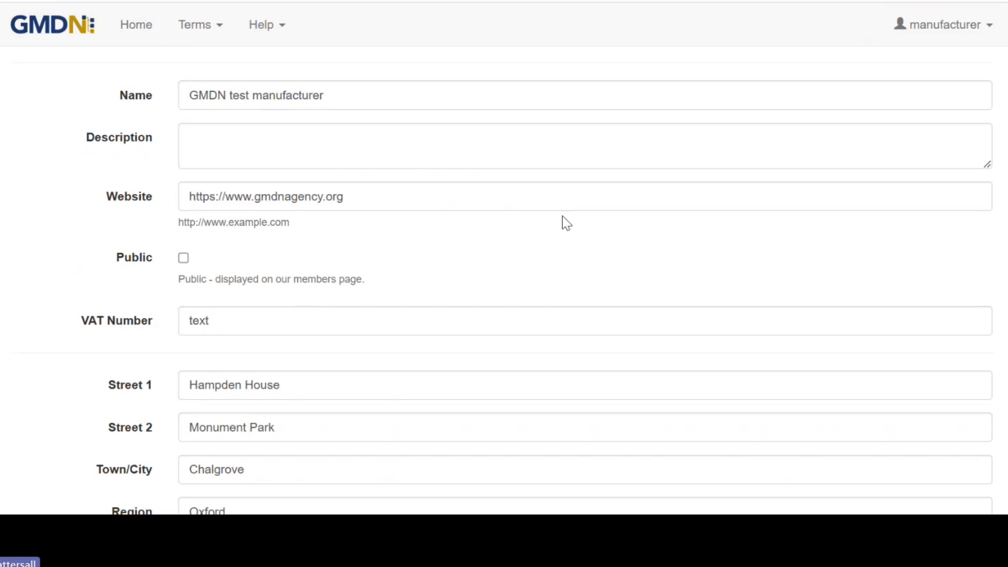
pyautogui.scroll(-2, 562, 216)
pyautogui.scroll(-5, 562, 216)
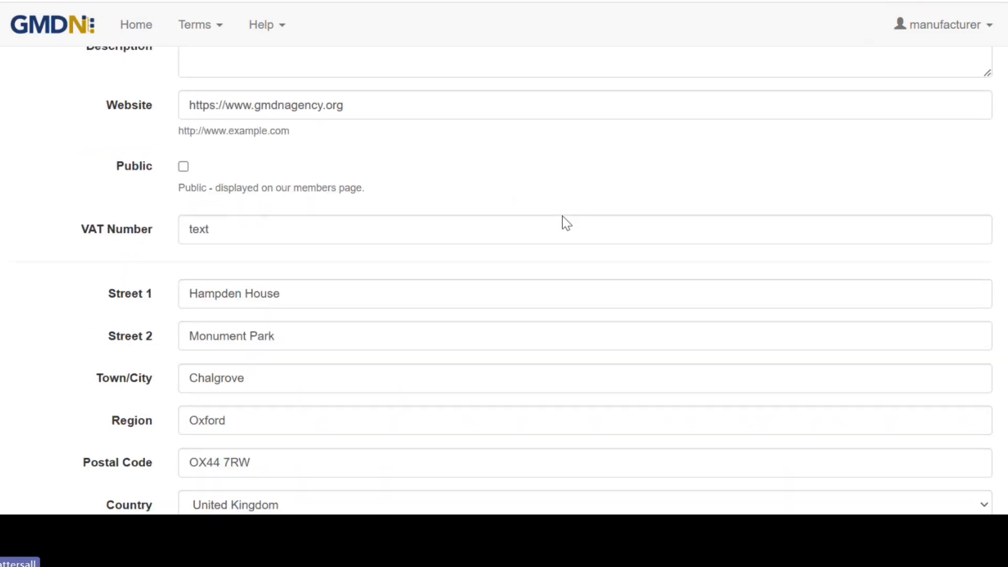
pyautogui.scroll(-5, 562, 215)
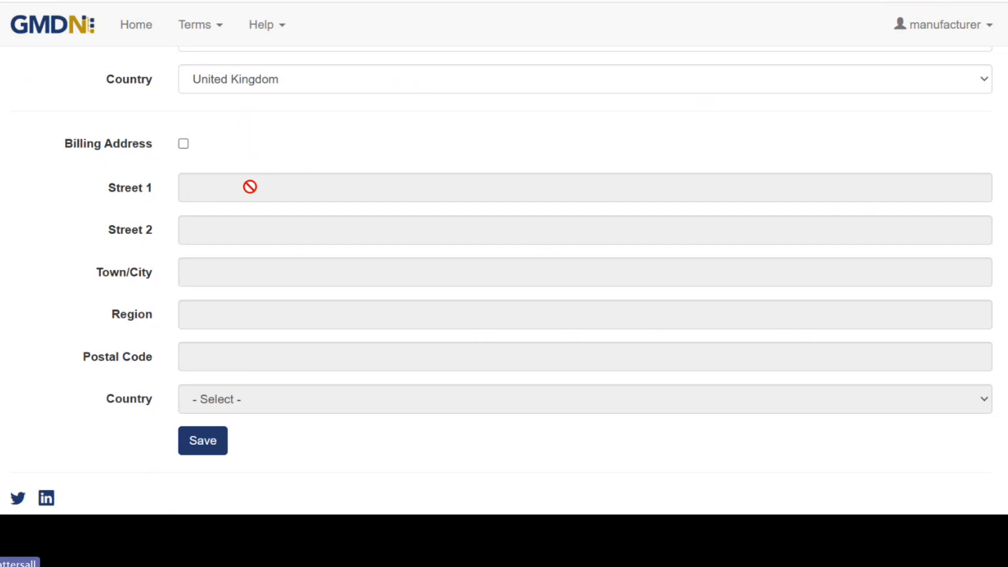
pyautogui.scroll(2, 250, 186)
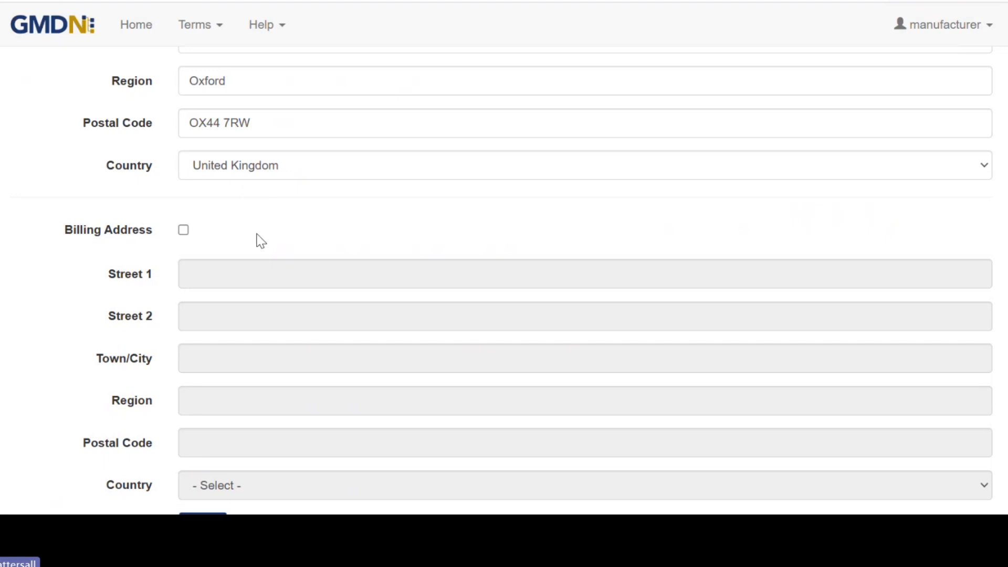
pyautogui.scroll(2, 256, 237)
pyautogui.scroll(4, 257, 240)
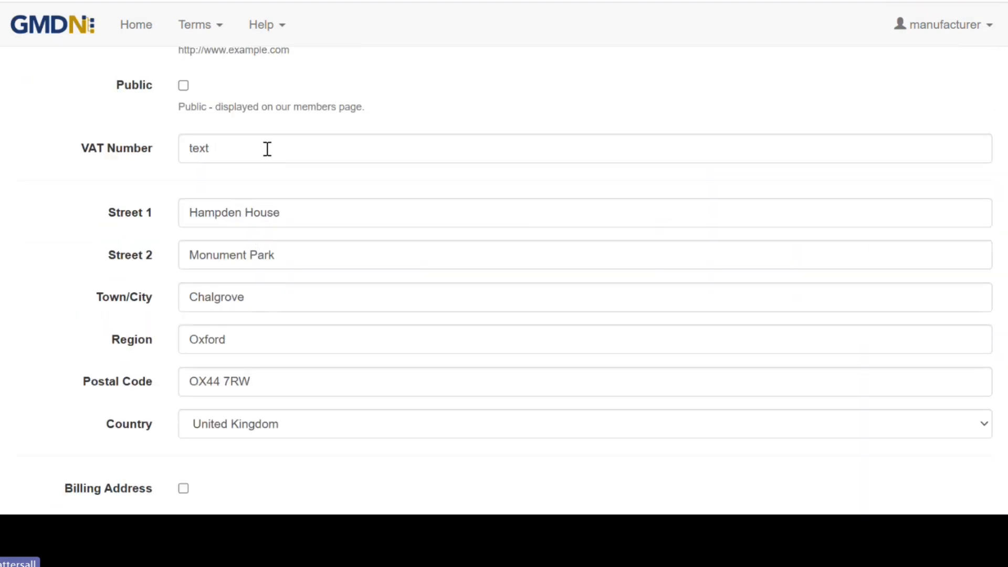
pyautogui.scroll(2, 267, 149)
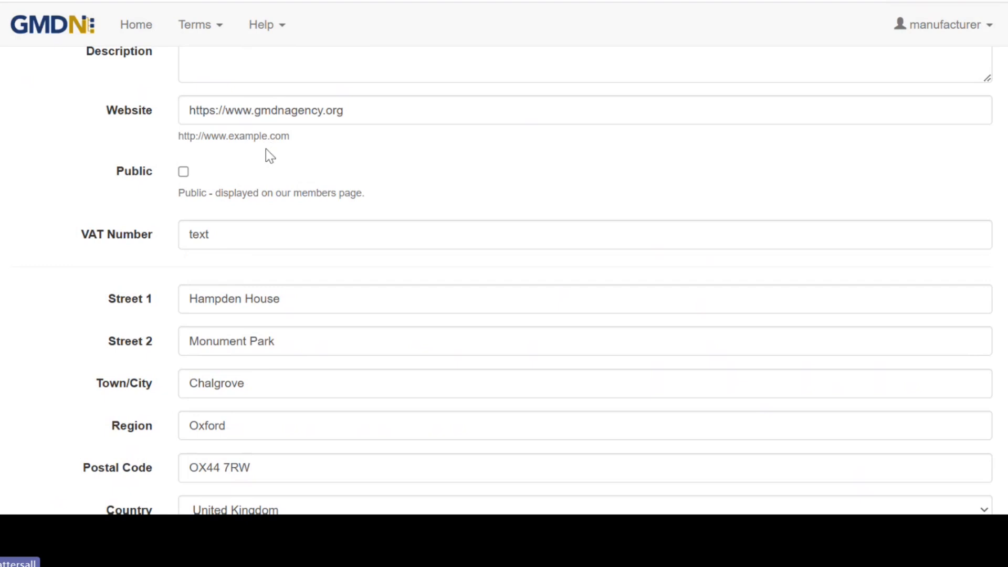
pyautogui.scroll(-10, 266, 149)
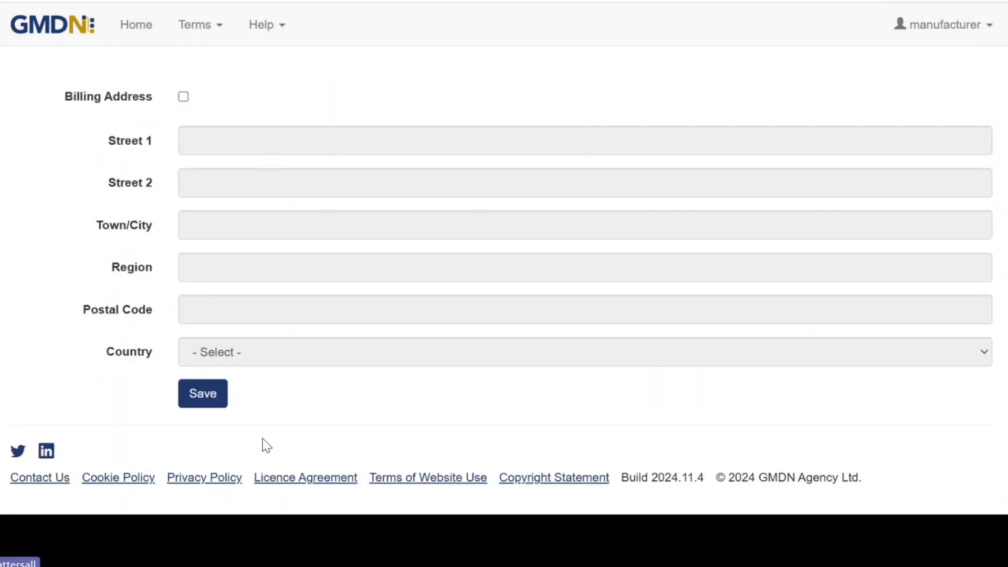
pyautogui.click(201, 415)
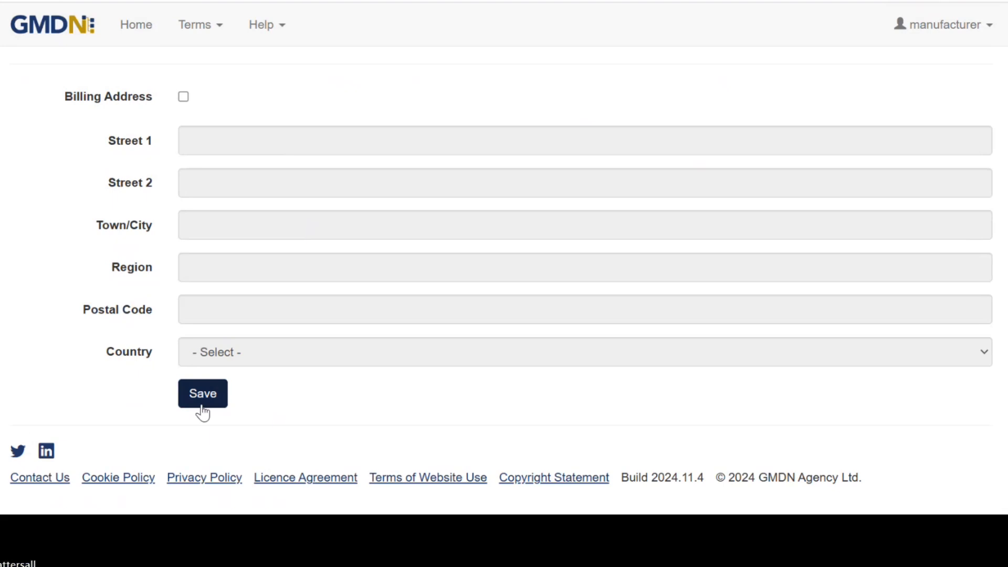
# - Open the account alerts and look through the account and purchased term notifications
pyautogui.click(990, 29)
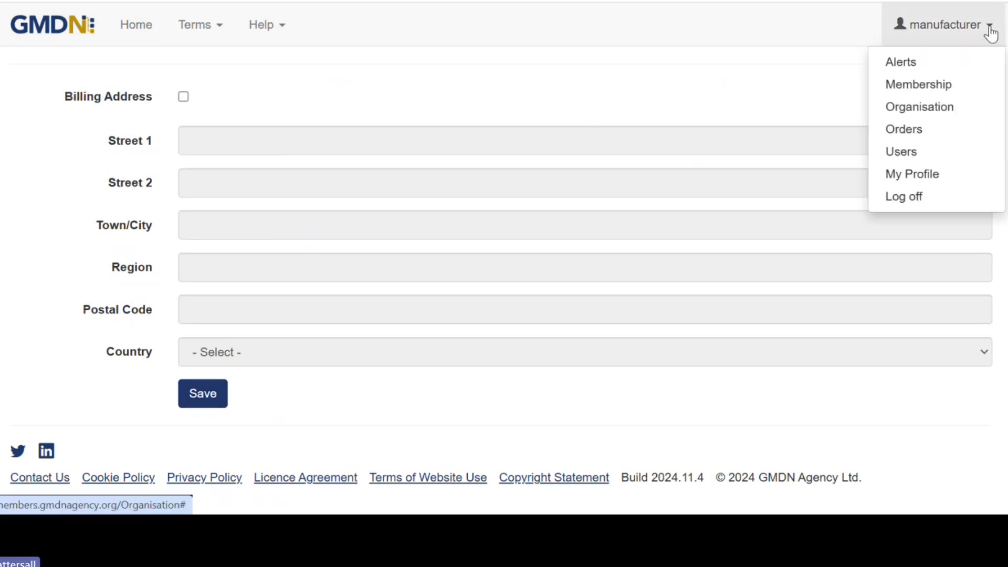
pyautogui.click(908, 65)
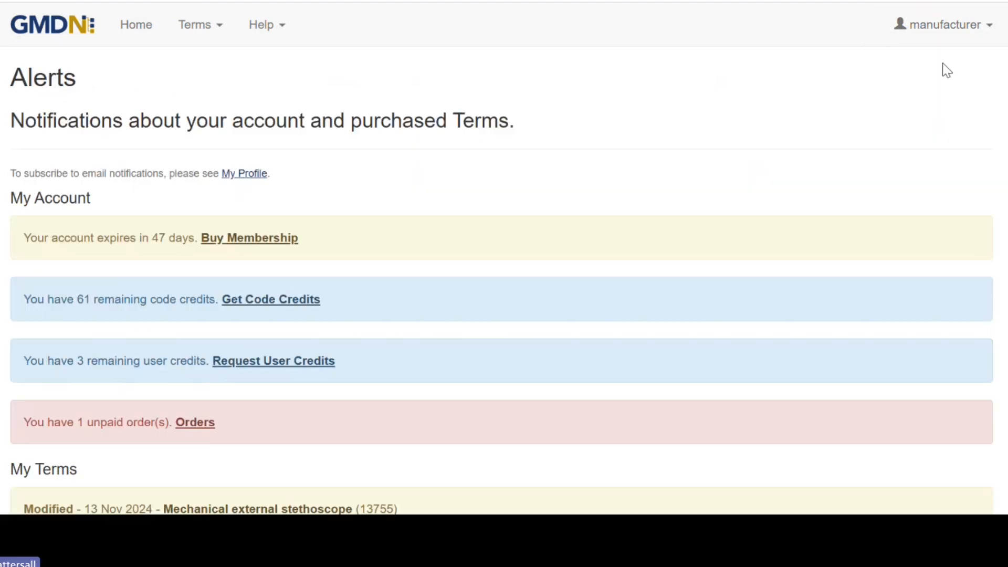
pyautogui.scroll(-2, 927, 90)
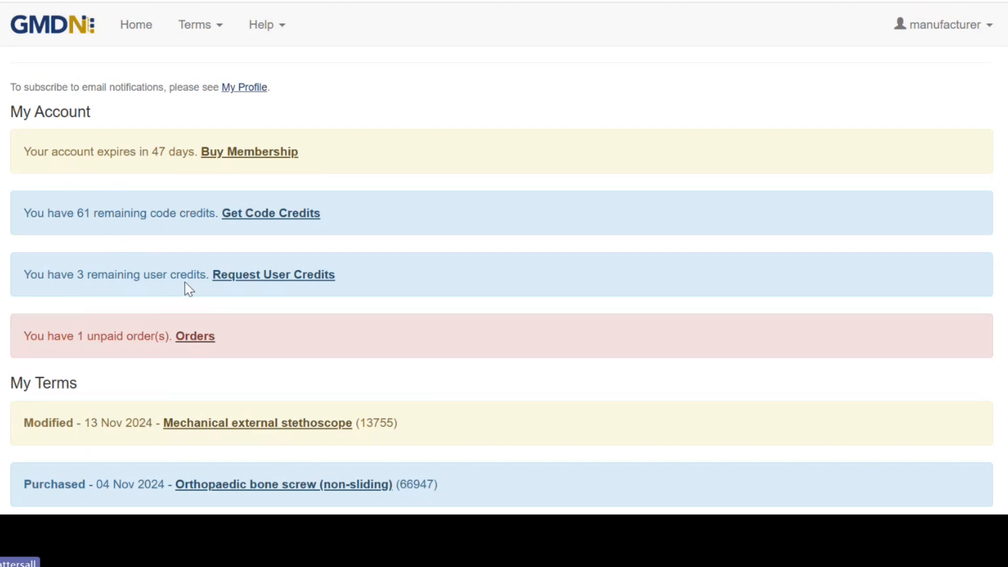
pyautogui.scroll(-2, 189, 289)
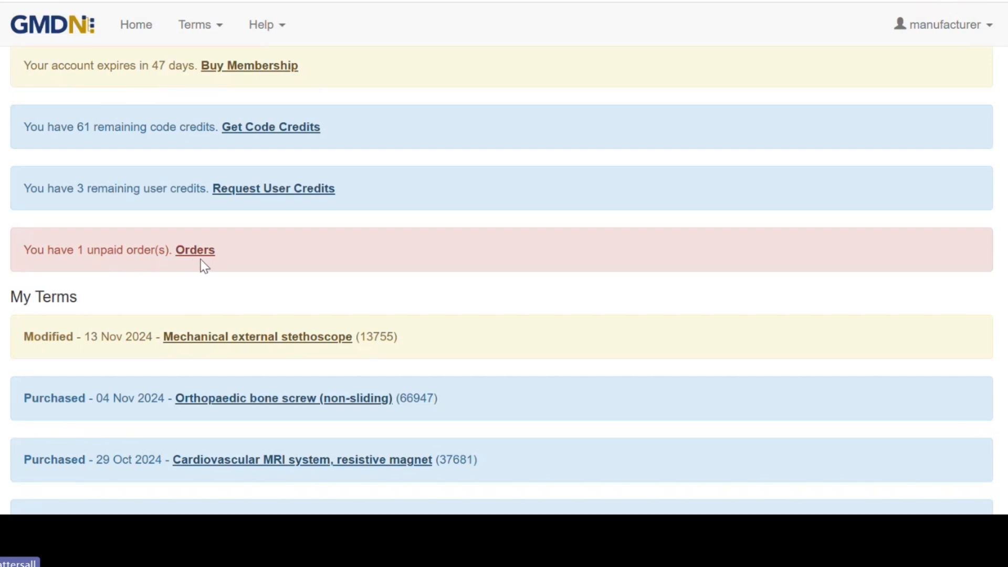
pyautogui.scroll(-7, 204, 265)
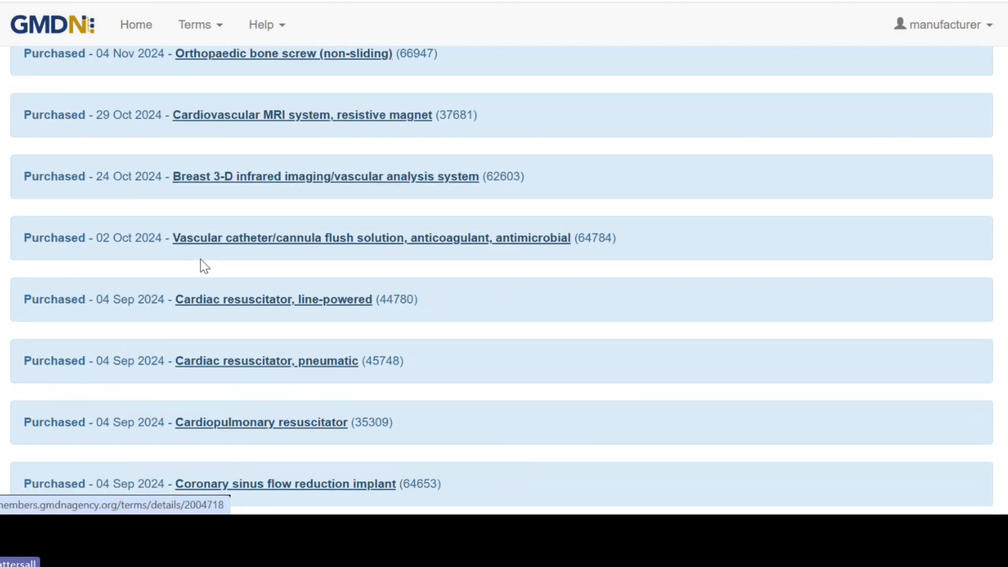
pyautogui.scroll(10, 202, 266)
pyautogui.scroll(1, 203, 266)
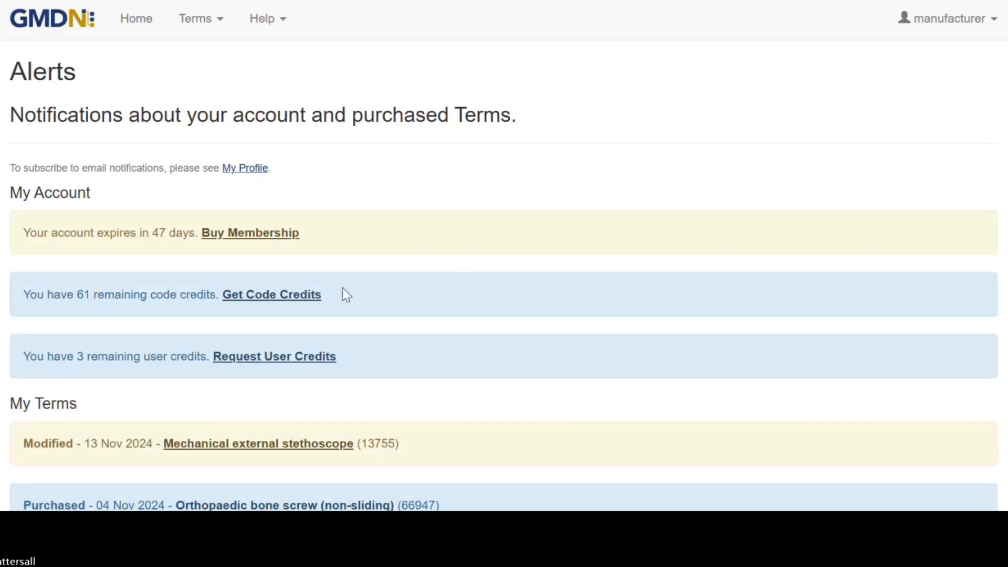
# - Follow the code credits option in the alerts and look through the GMDN Contact Us page
pyautogui.click(273, 300)
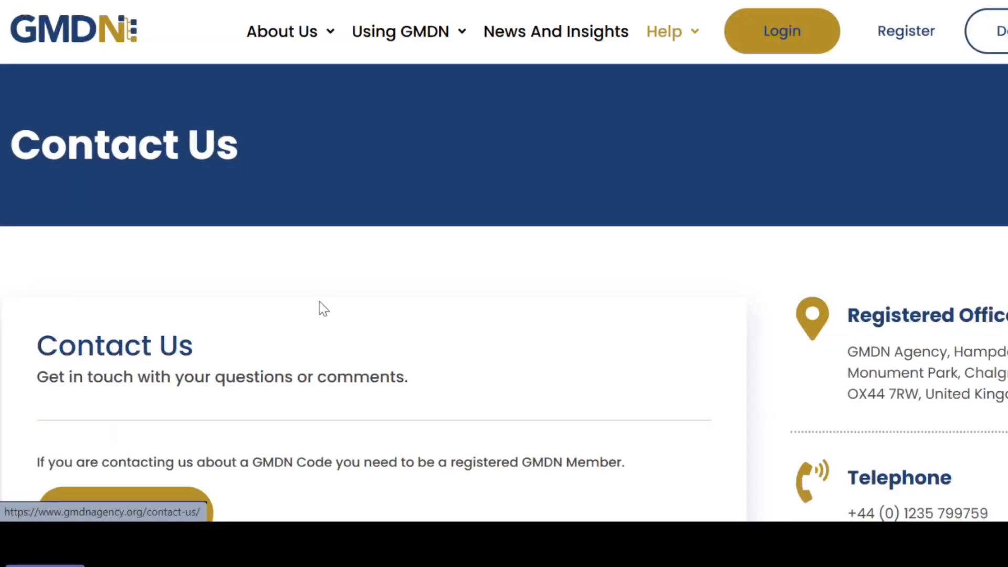
pyautogui.scroll(-6, 317, 311)
pyautogui.scroll(6, 318, 314)
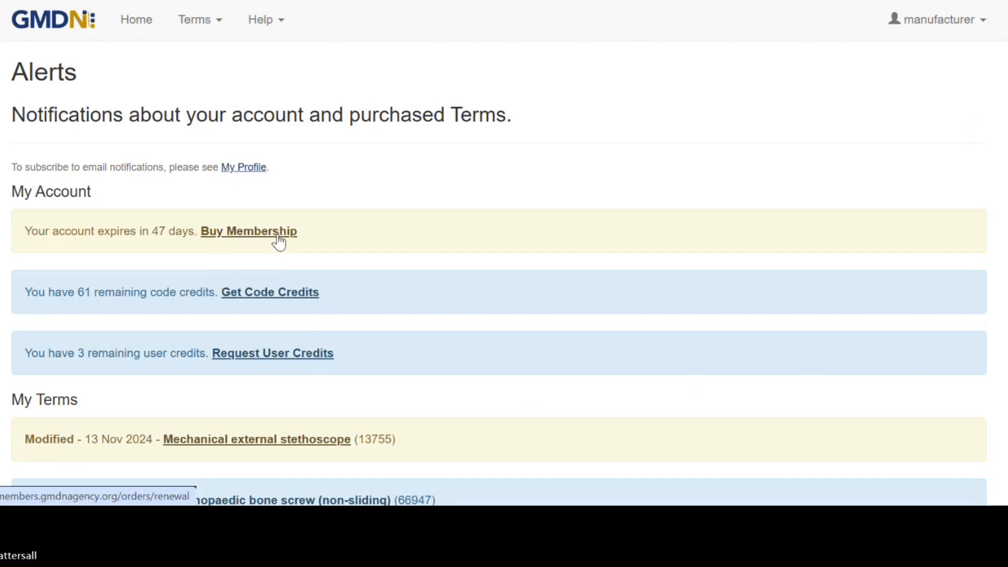
# - Go to the account's orders by way of the home page and start a membership purchase
pyautogui.click(137, 29)
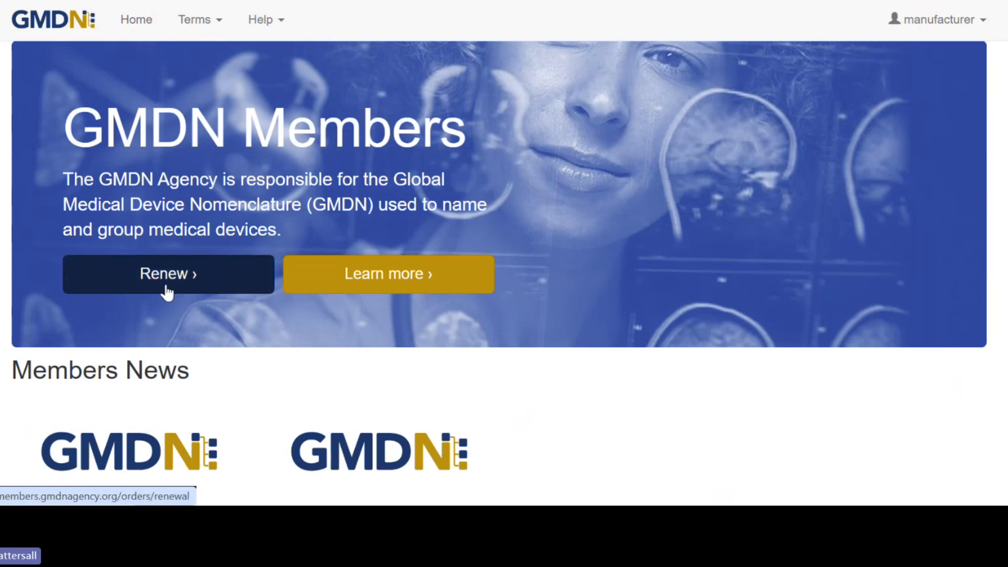
pyautogui.click(957, 25)
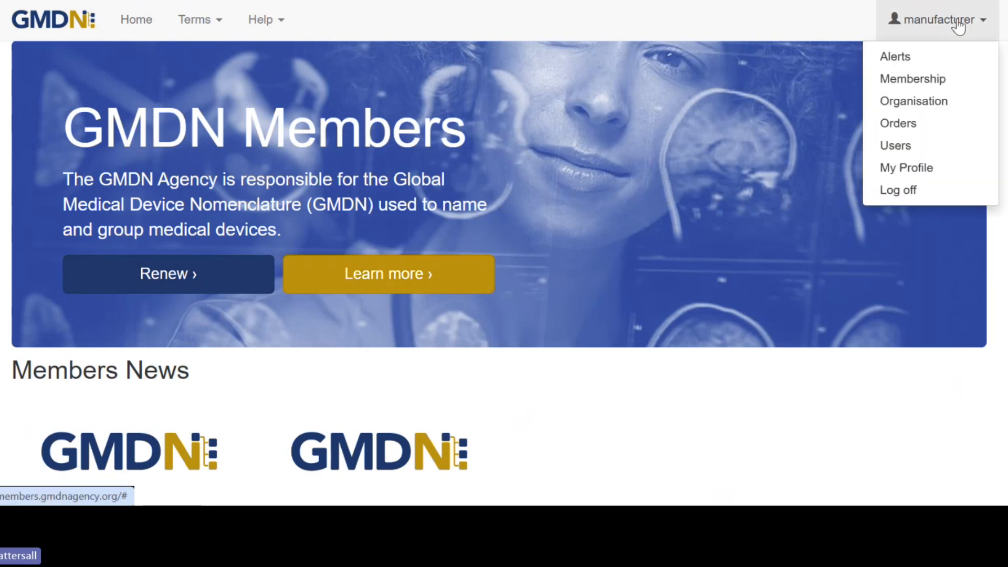
pyautogui.click(917, 126)
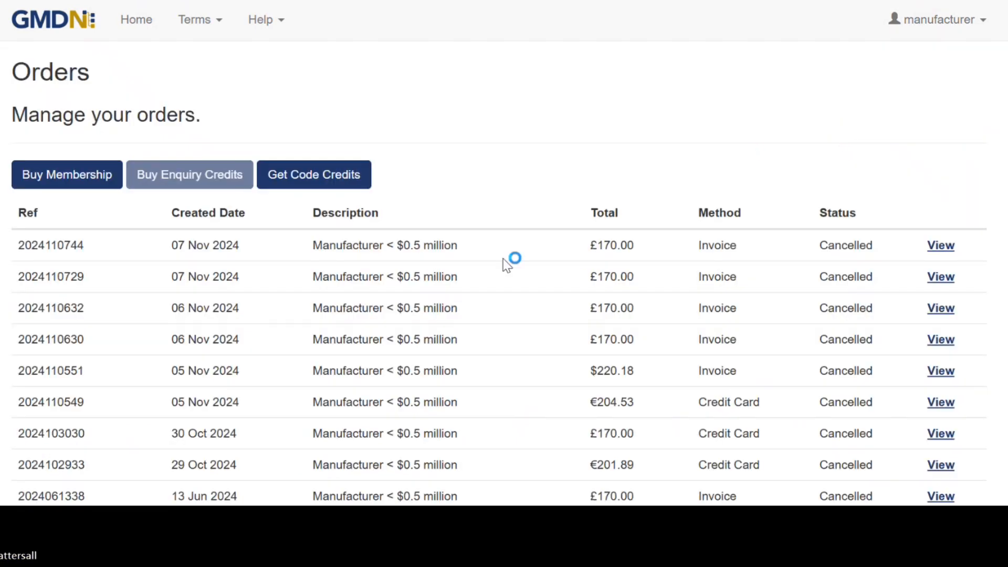
pyautogui.click(52, 185)
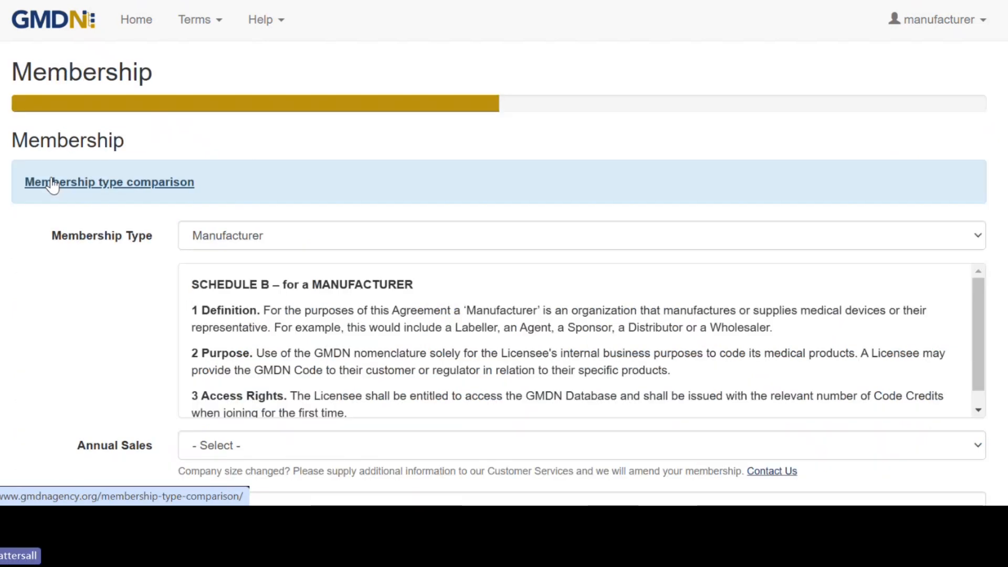
# - Review the Manufacturer membership schedule and set the annual sales to $0.5 - $2 million
pyautogui.scroll(-2, 334, 258)
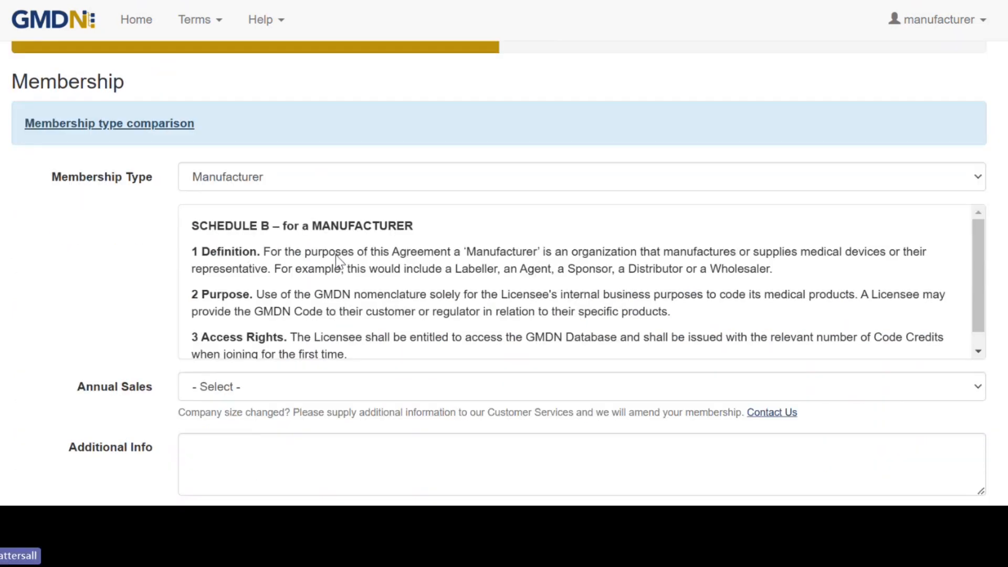
pyautogui.scroll(-1, 310, 192)
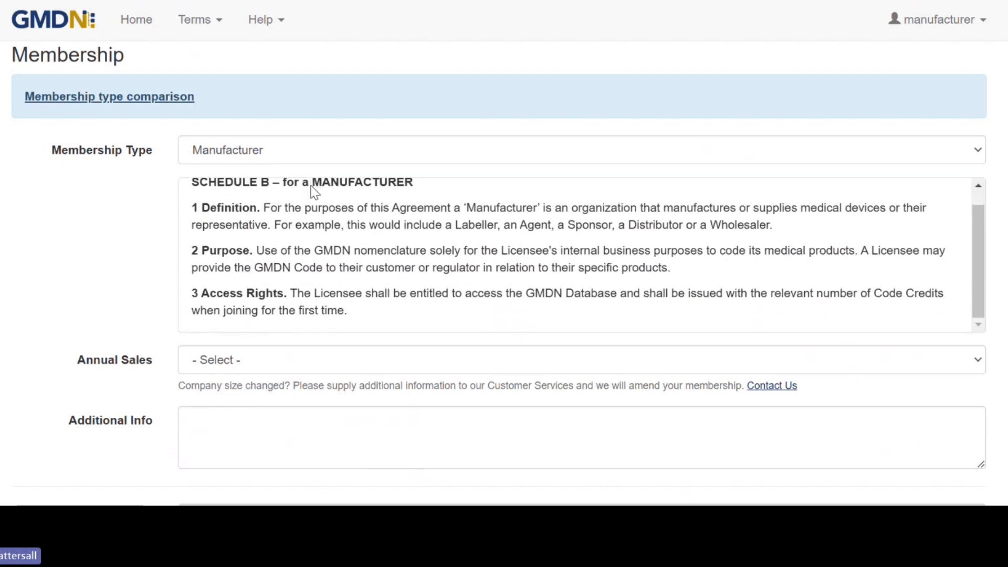
pyautogui.scroll(-2, 250, 286)
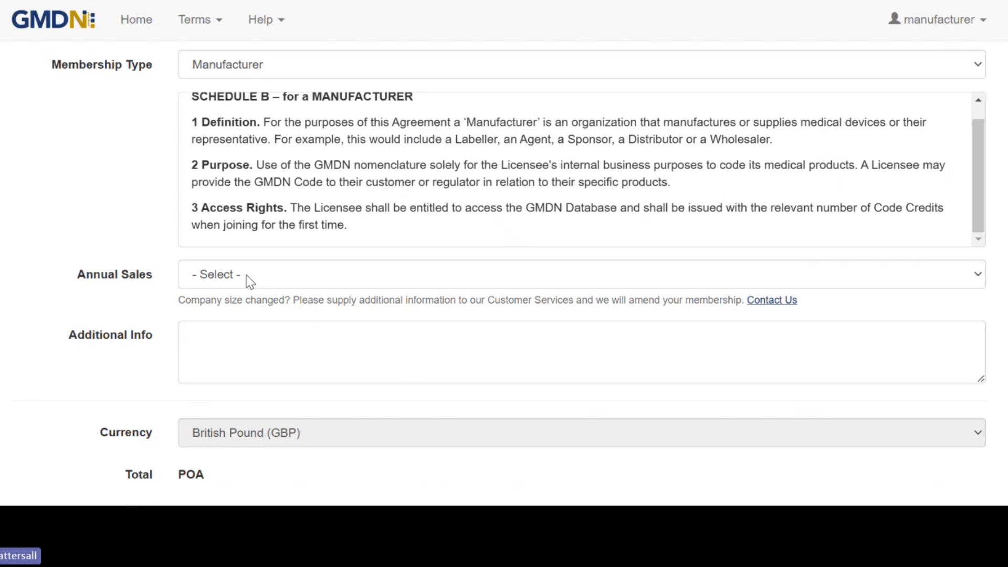
pyautogui.click(251, 282)
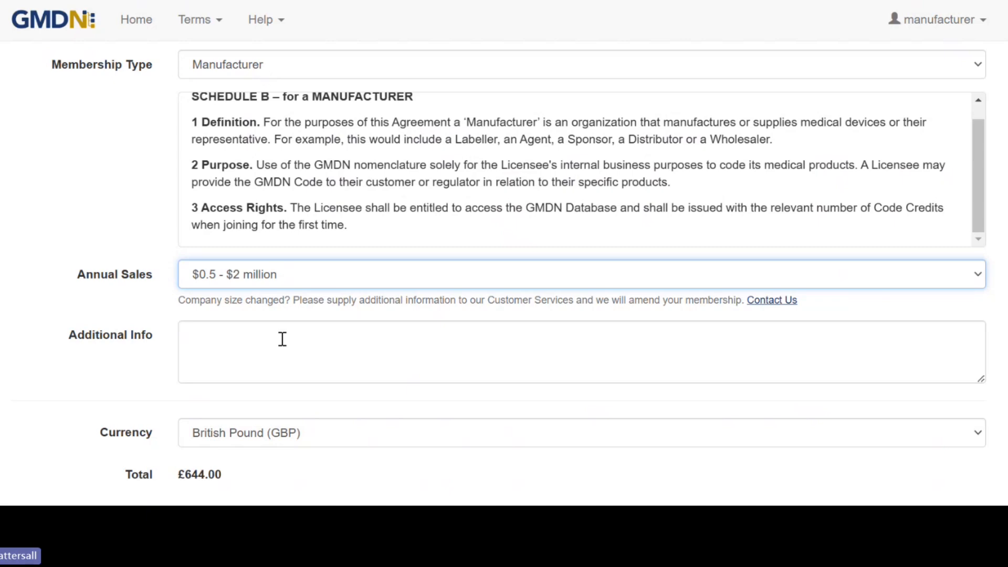
# - Set the membership order's currency to US Dollar (USD)
pyautogui.scroll(-2, 281, 340)
pyautogui.scroll(-2, 282, 345)
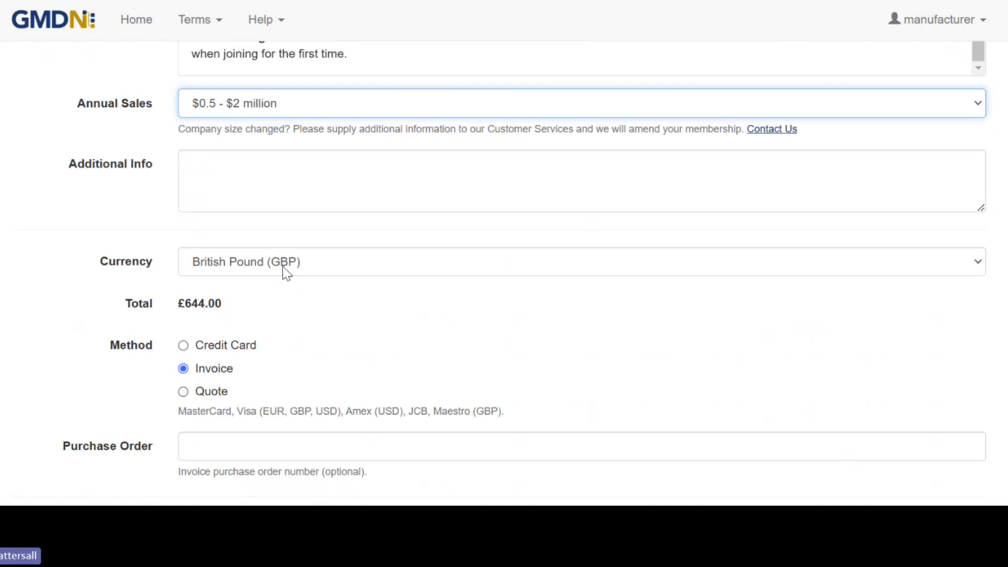
pyautogui.click(297, 271)
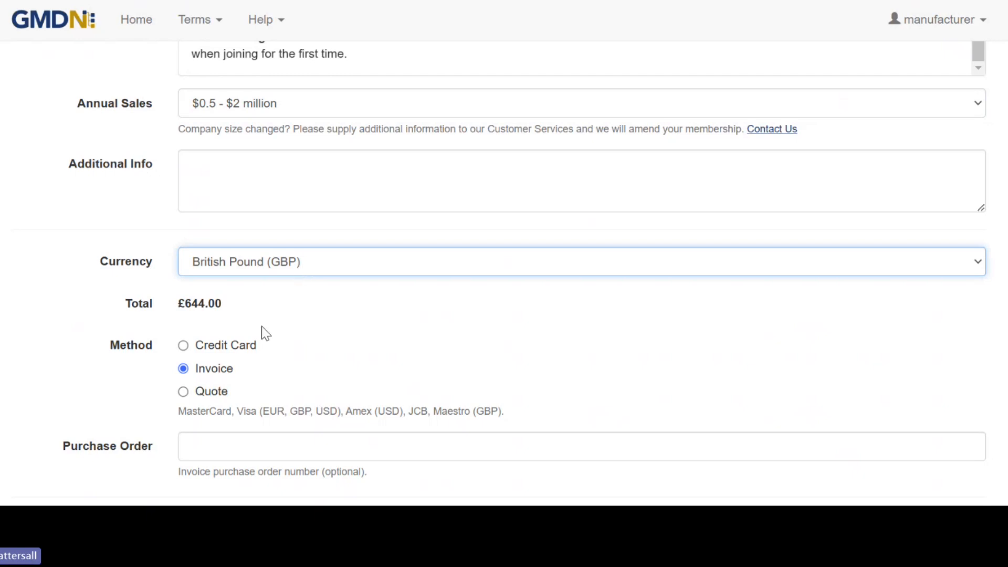
pyautogui.press('Down')
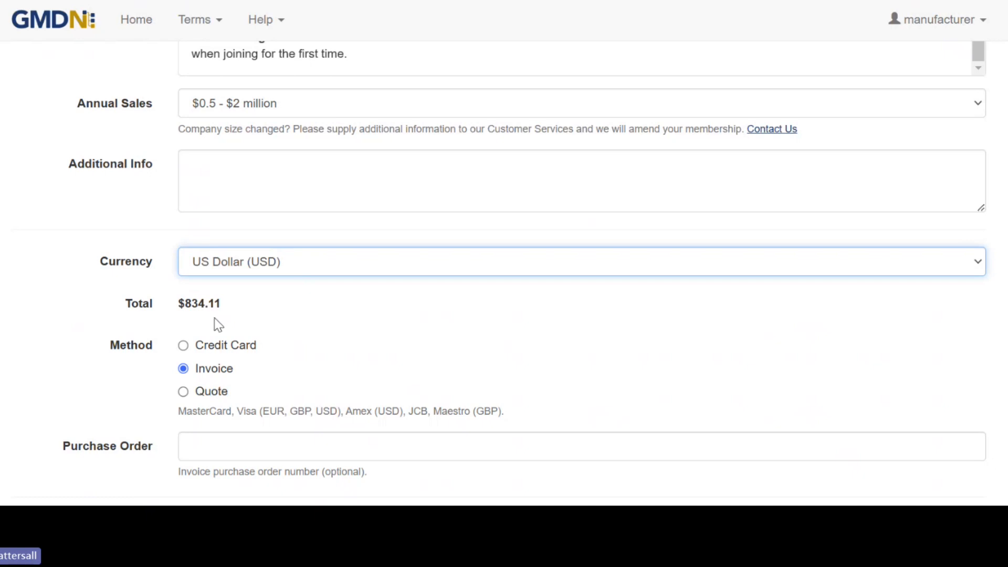
# - Try the Credit Card payment method, set it back to Invoice and continue to the terms and conditions
pyautogui.scroll(-2, 242, 360)
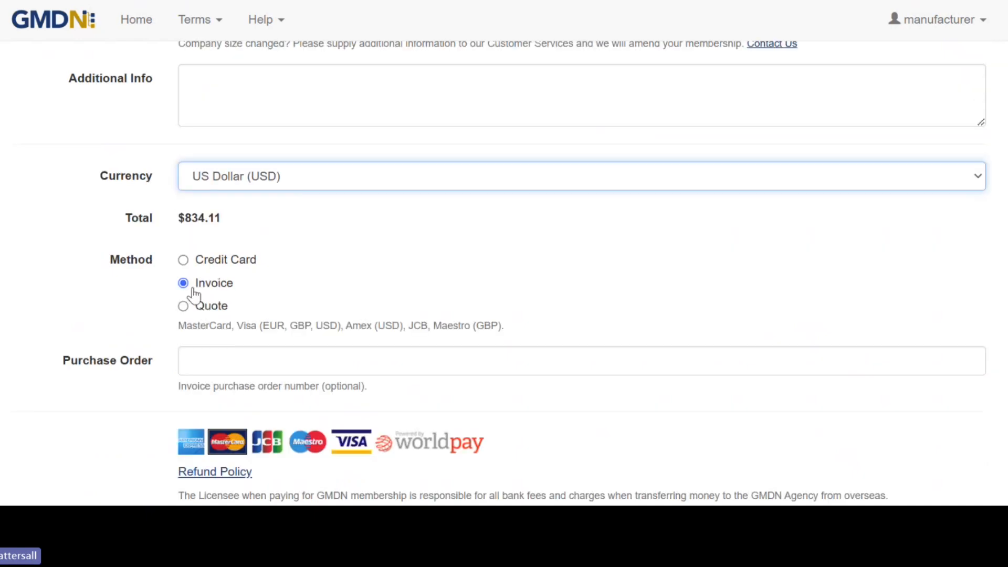
pyautogui.click(183, 260)
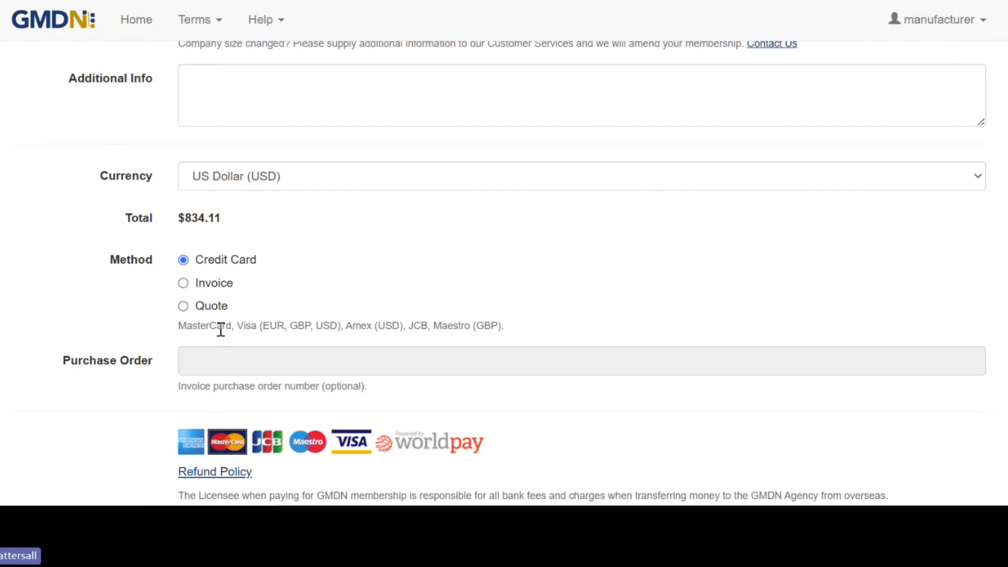
pyautogui.click(182, 284)
pyautogui.scroll(-3, 254, 338)
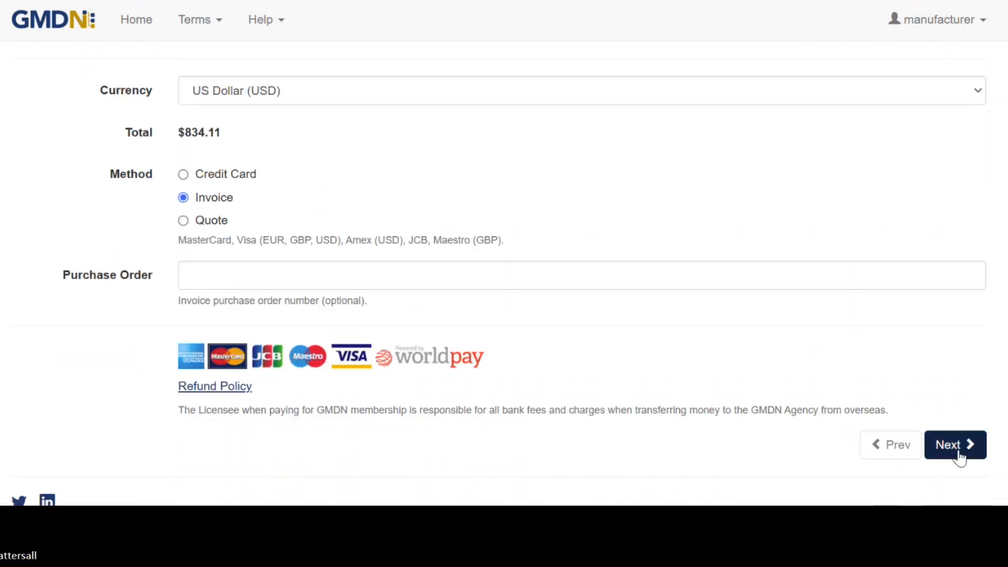
pyautogui.click(954, 453)
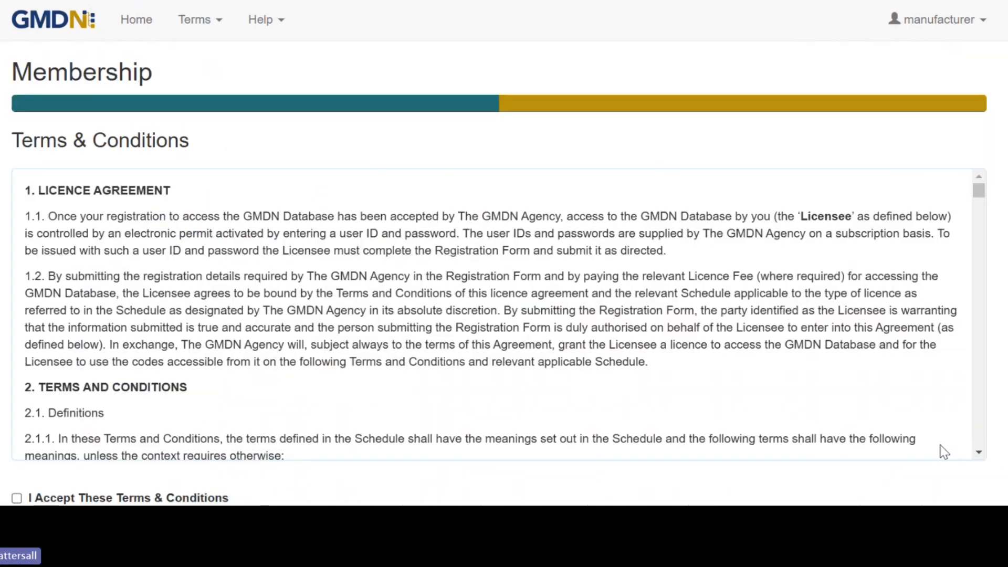
# - Look through the licence terms, accept the terms and conditions, and finish the order to download its invoice
pyautogui.scroll(-2, 597, 386)
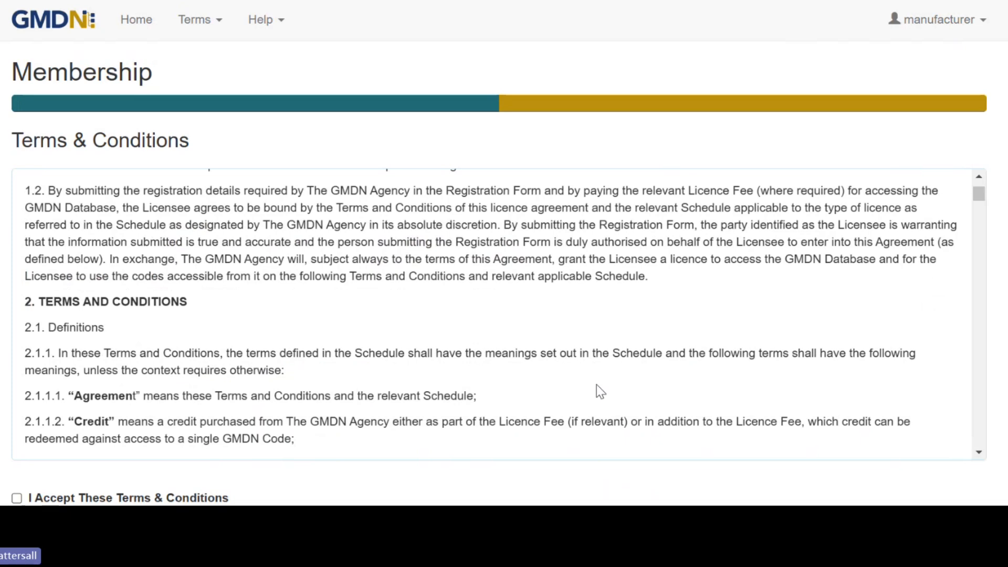
pyautogui.scroll(-5, 596, 384)
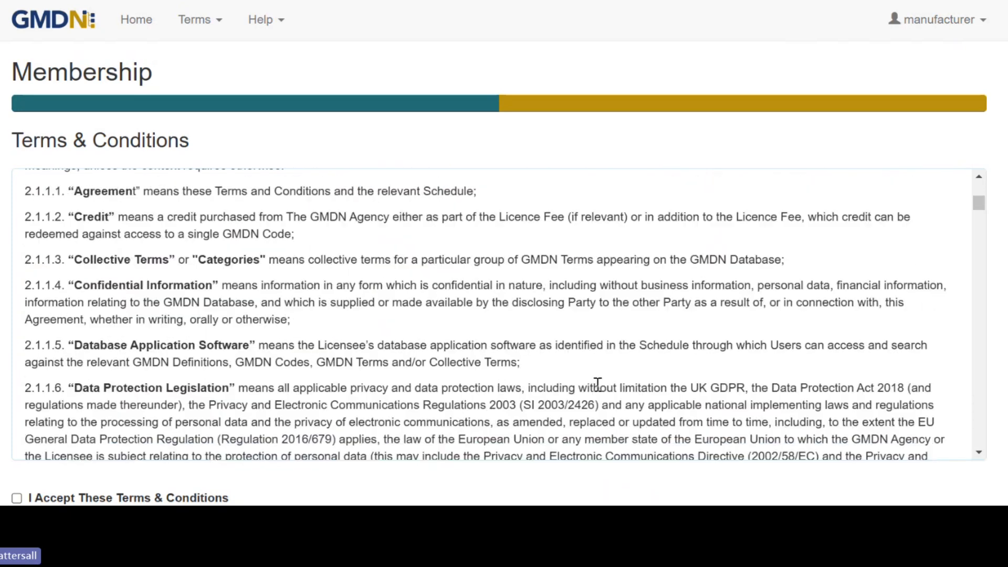
pyautogui.scroll(-3, 597, 384)
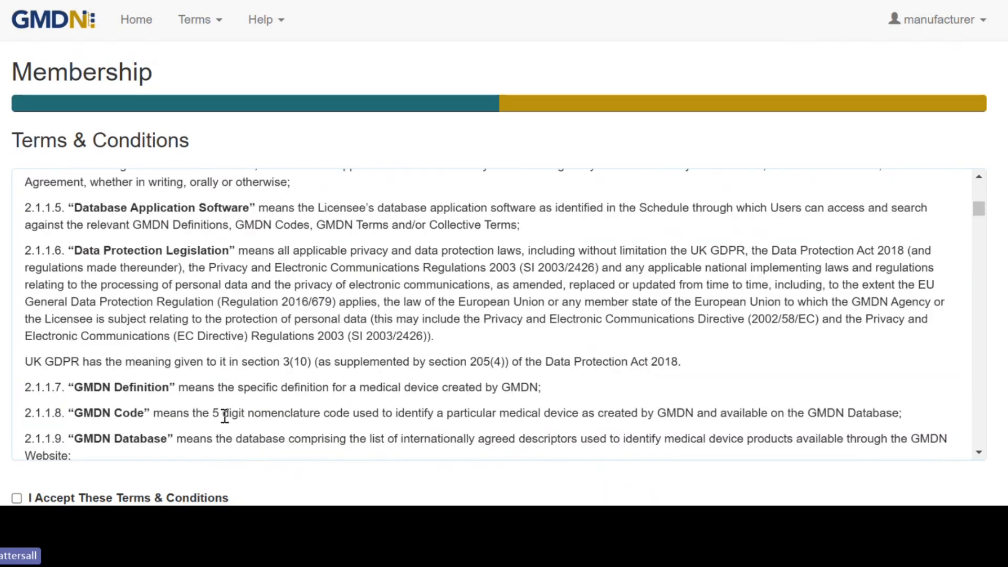
pyautogui.scroll(-2, 221, 468)
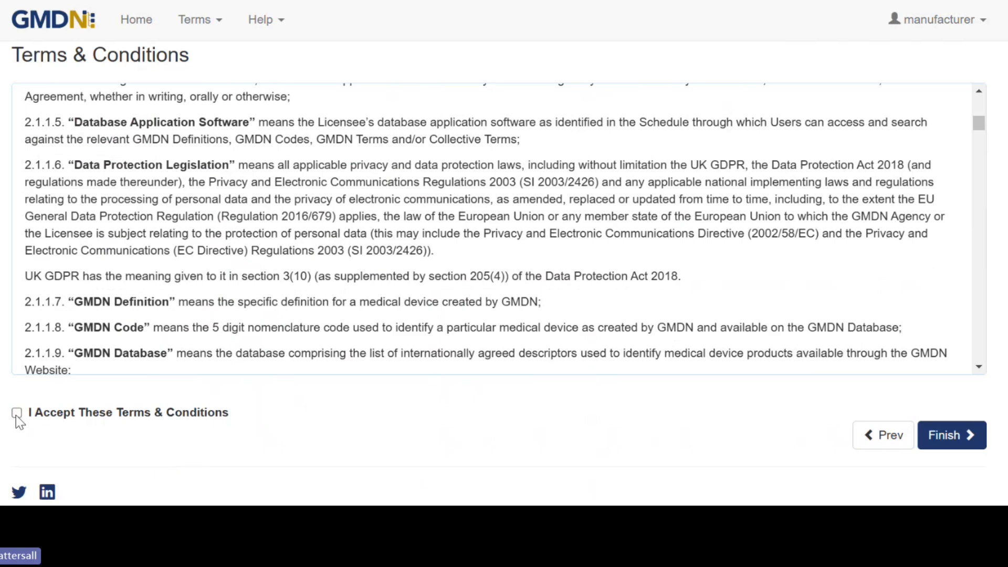
pyautogui.click(16, 414)
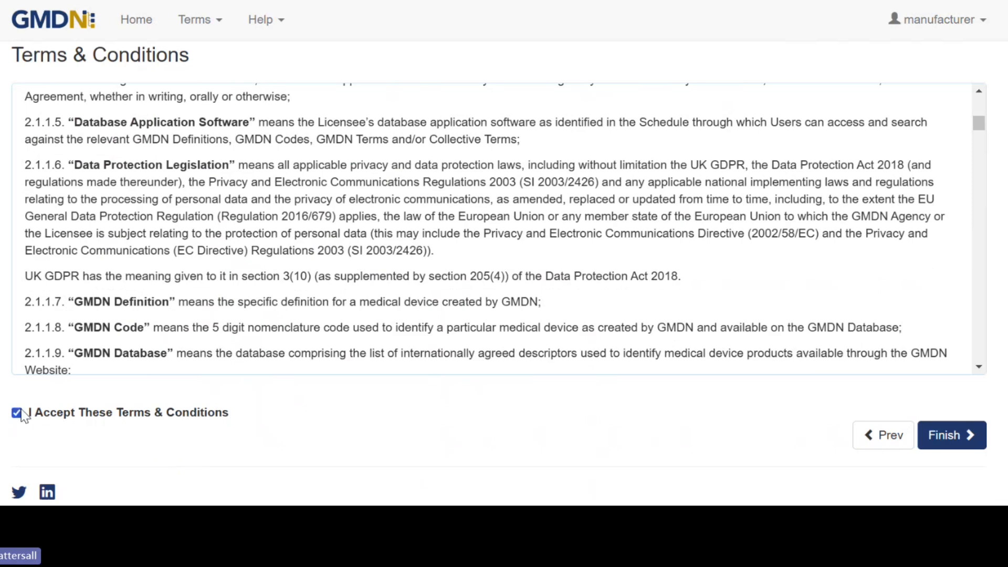
pyautogui.click(939, 435)
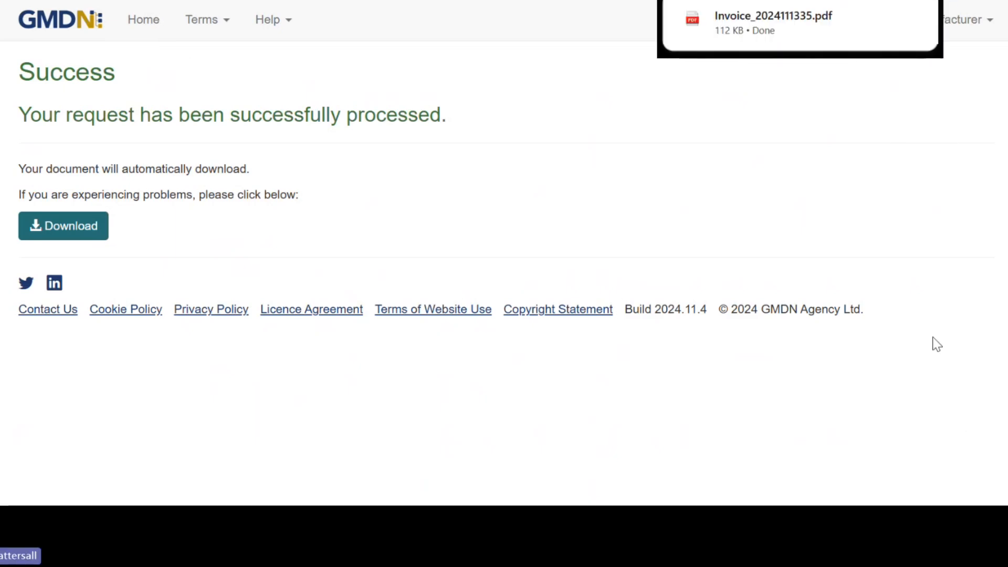
pyautogui.moveTo(729, 45)
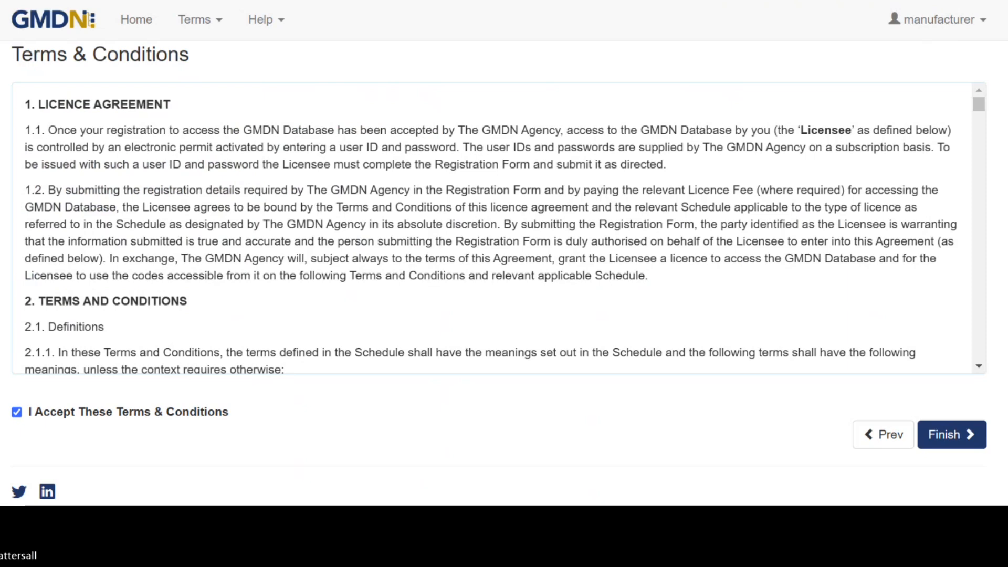
# - Return to the order list, open the unpaid Manufacturer $0.5 - $2 million order and examine its payment, cancellation and receipt options
pyautogui.click(136, 20)
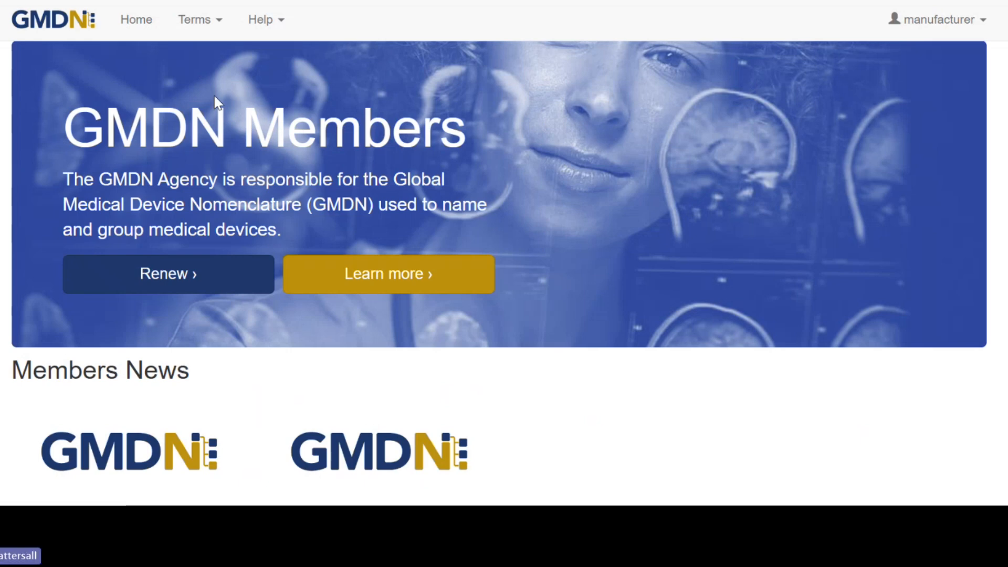
pyautogui.click(924, 20)
pyautogui.click(921, 123)
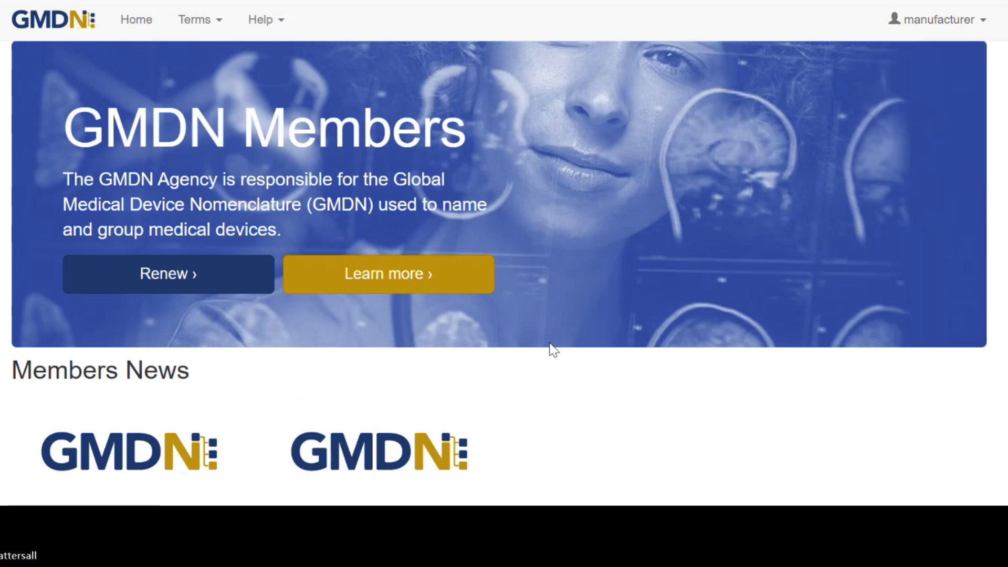
pyautogui.scroll(-2, 549, 348)
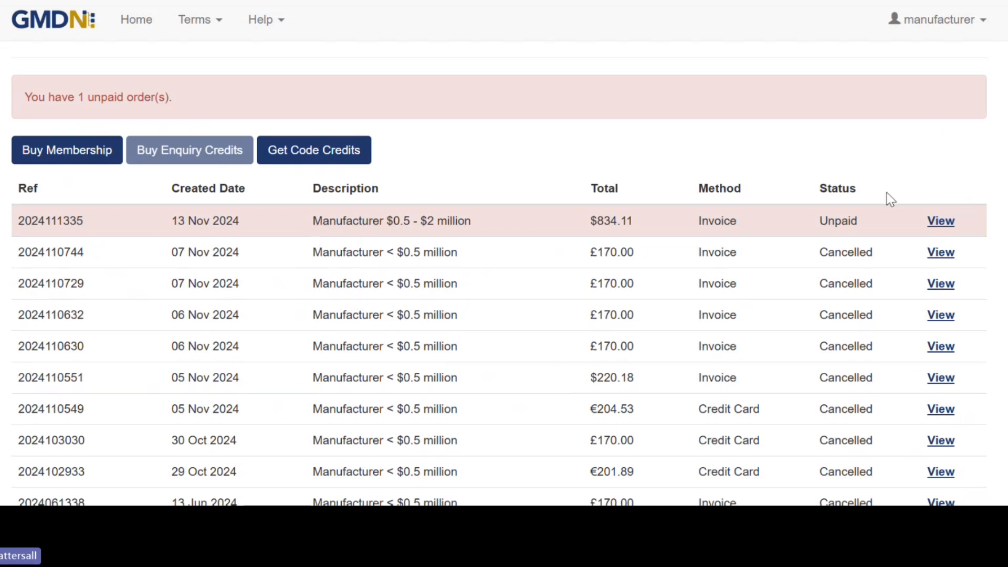
pyautogui.click(940, 221)
pyautogui.scroll(-3, 545, 244)
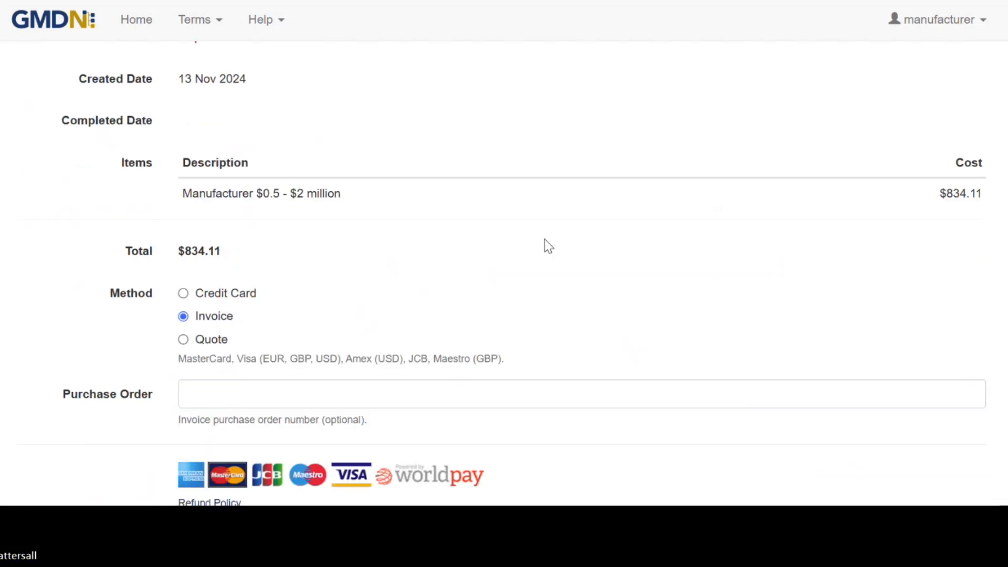
pyautogui.scroll(-2, 548, 245)
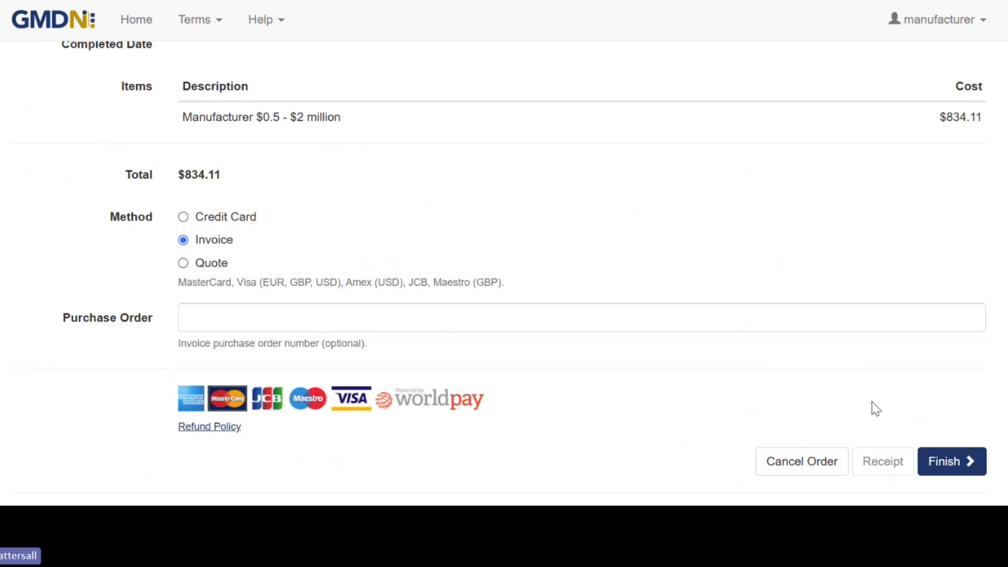
# - Return to the order list, open the paid Manufacturer < $0.5 million order from 10 May 2024 and examine its payment and receipt options
pyautogui.scroll(5, 875, 408)
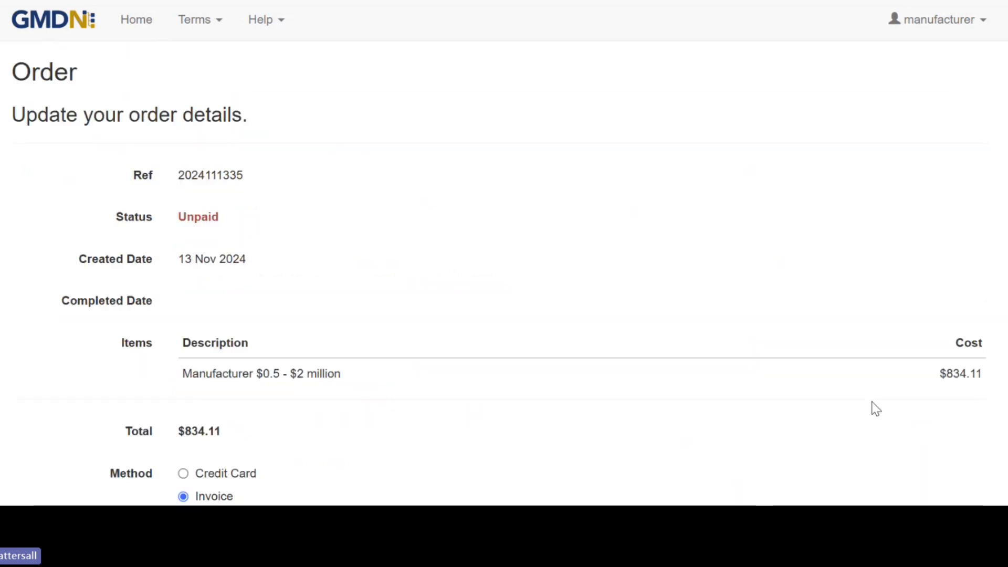
pyautogui.click(968, 26)
pyautogui.click(925, 125)
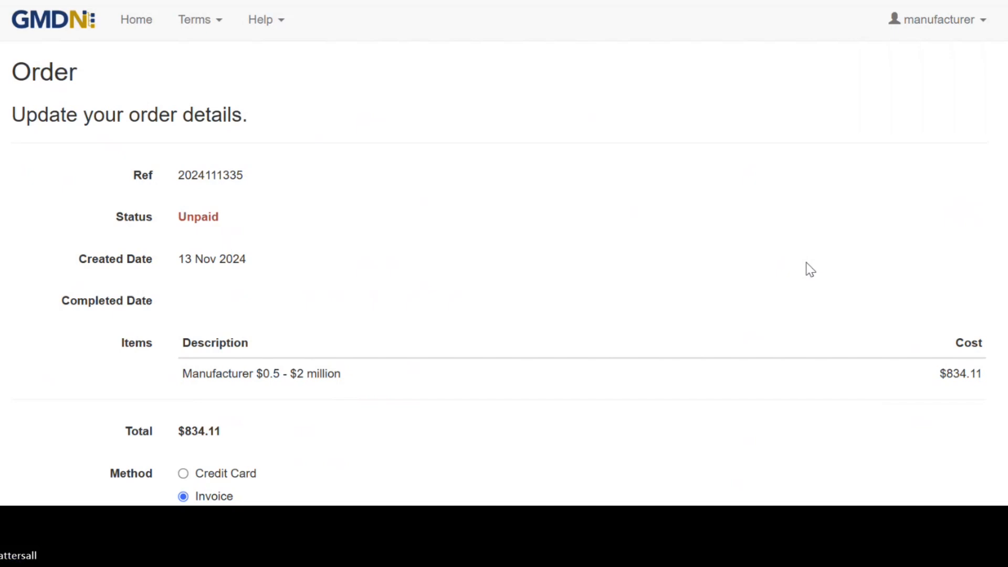
pyautogui.scroll(-2, 810, 270)
pyautogui.scroll(-5, 809, 269)
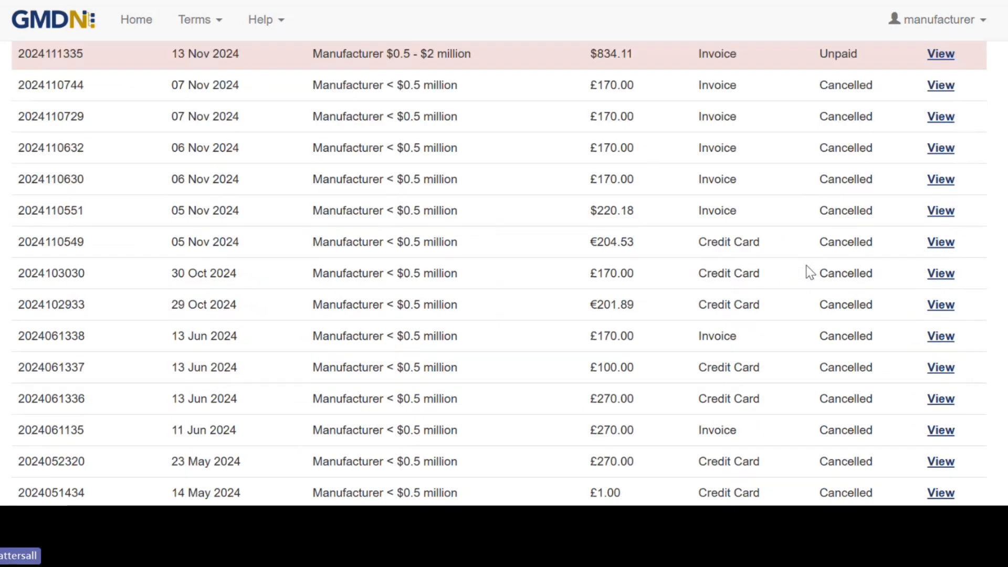
pyautogui.scroll(-3, 809, 271)
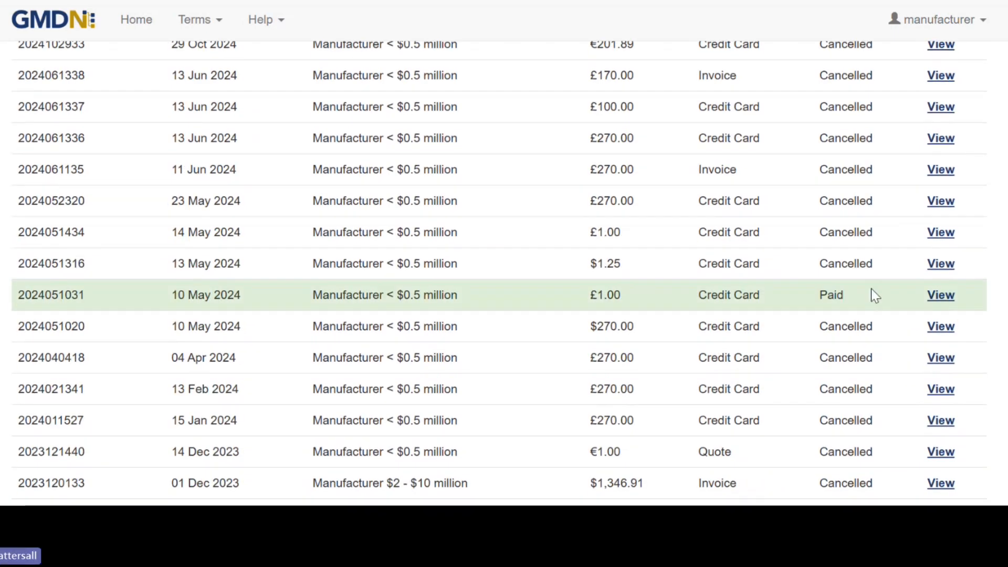
pyautogui.click(943, 296)
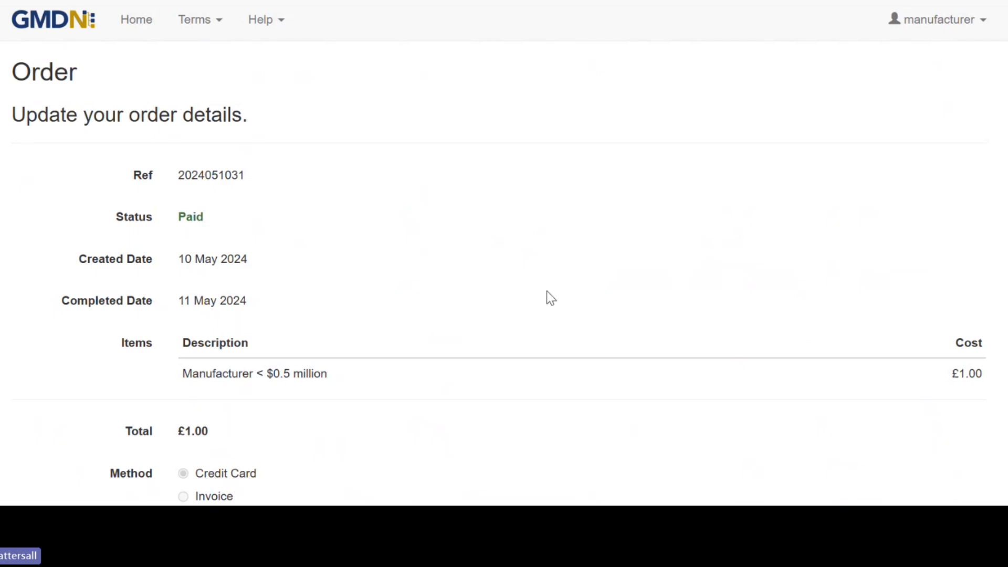
pyautogui.scroll(-5, 531, 297)
pyautogui.scroll(-2, 530, 296)
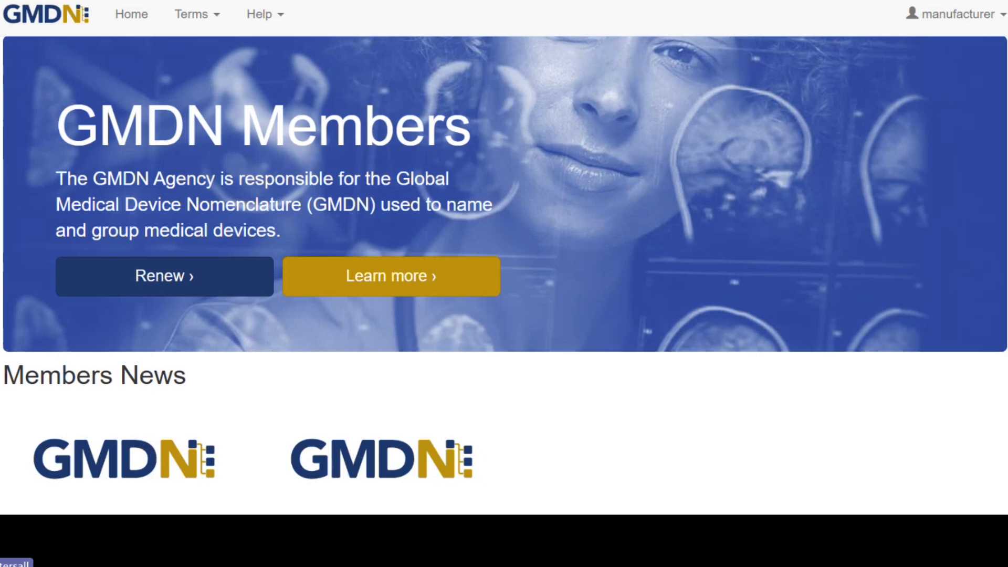
# - Open the Training - Videos & User Guides help page and look through its training videos and downloadable user guides
pyautogui.click(282, 20)
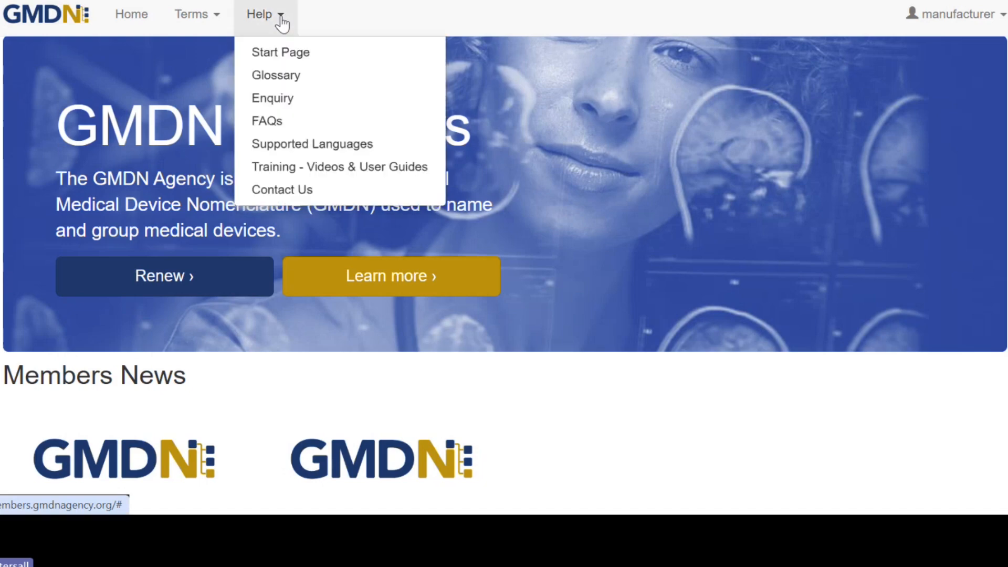
pyautogui.click(274, 169)
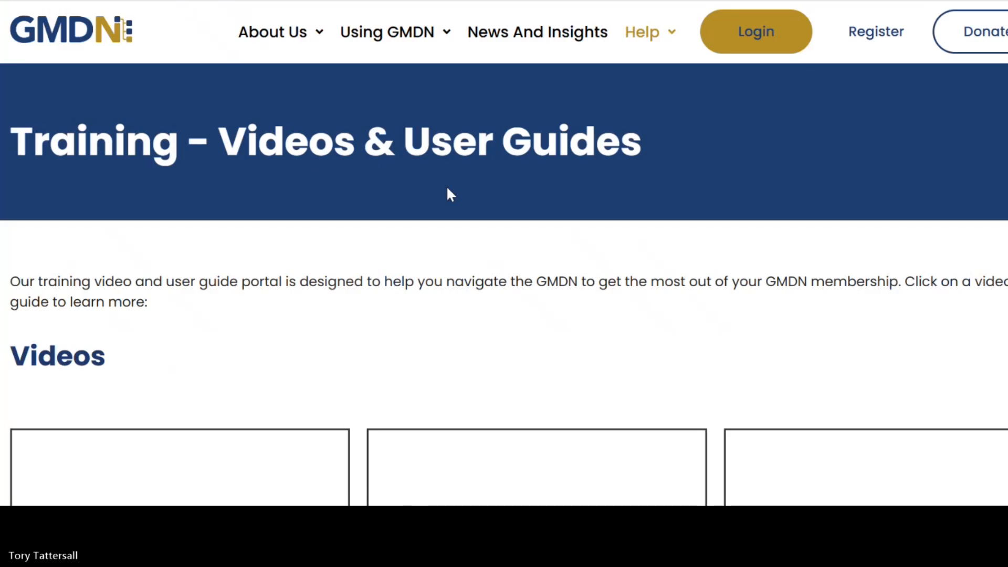
pyautogui.scroll(-4, 663, 301)
pyautogui.scroll(-2, 682, 336)
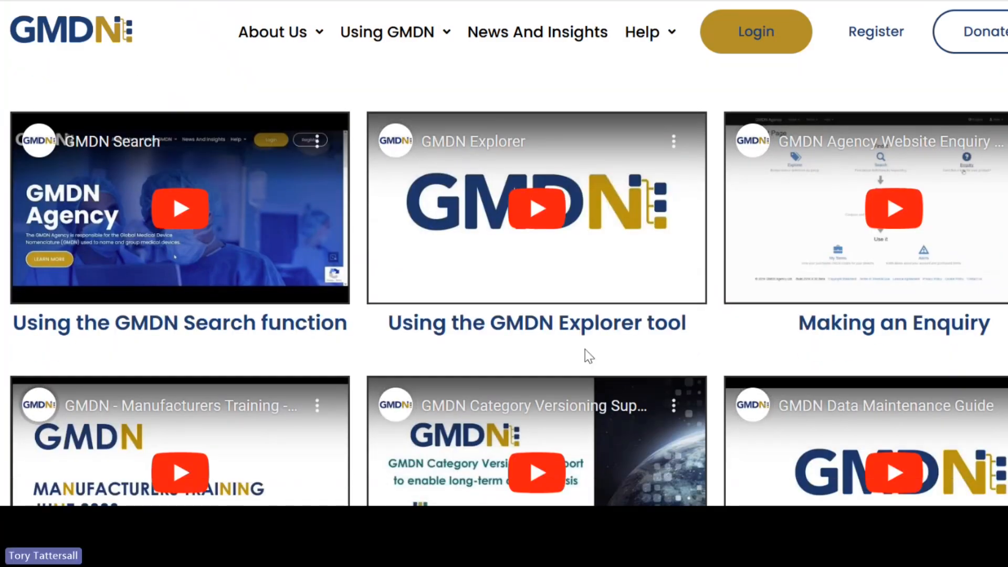
pyautogui.scroll(-2, 625, 346)
pyautogui.scroll(-4, 623, 343)
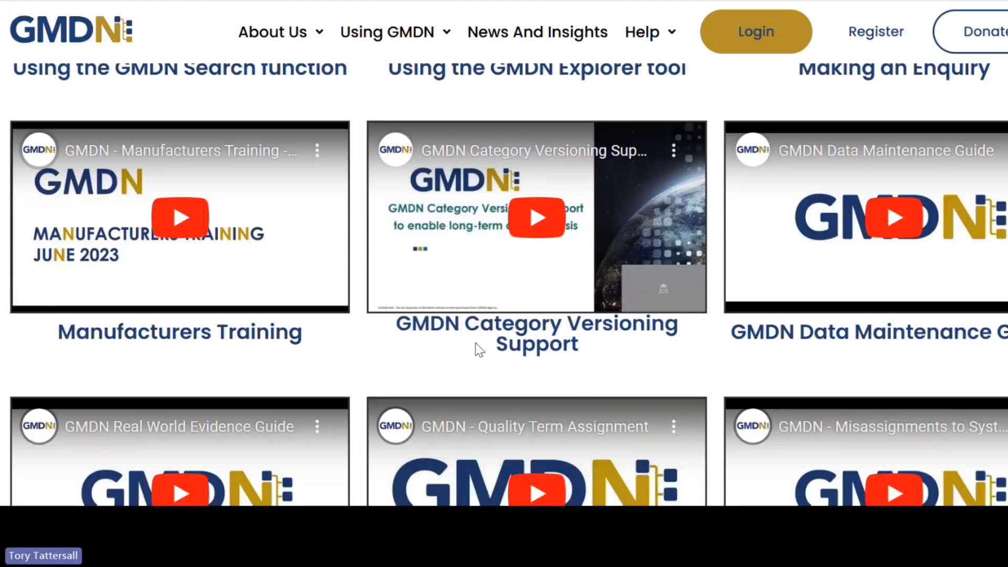
pyautogui.scroll(-4, 477, 348)
pyautogui.scroll(-15, 478, 348)
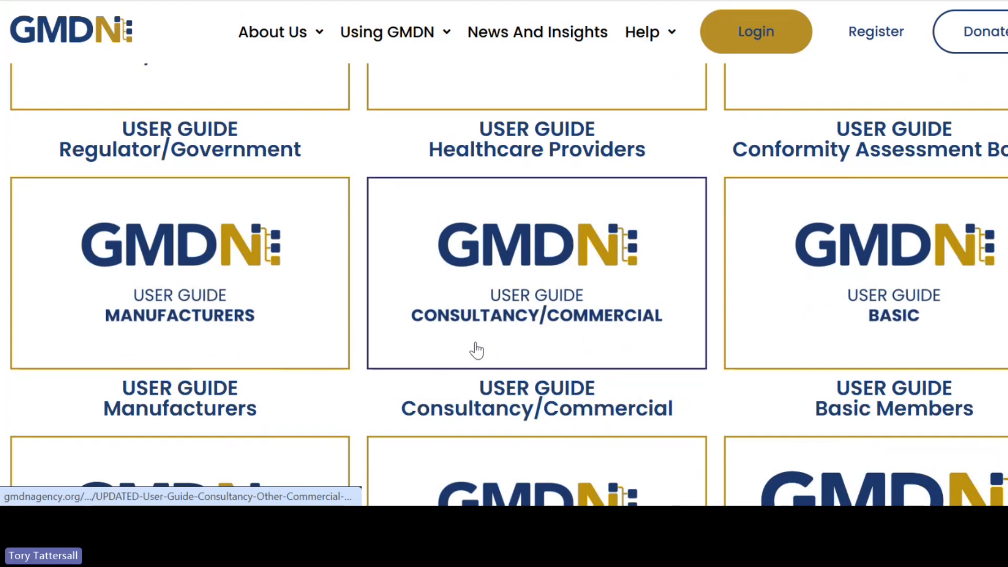
pyautogui.scroll(7, 476, 350)
pyautogui.scroll(10, 476, 350)
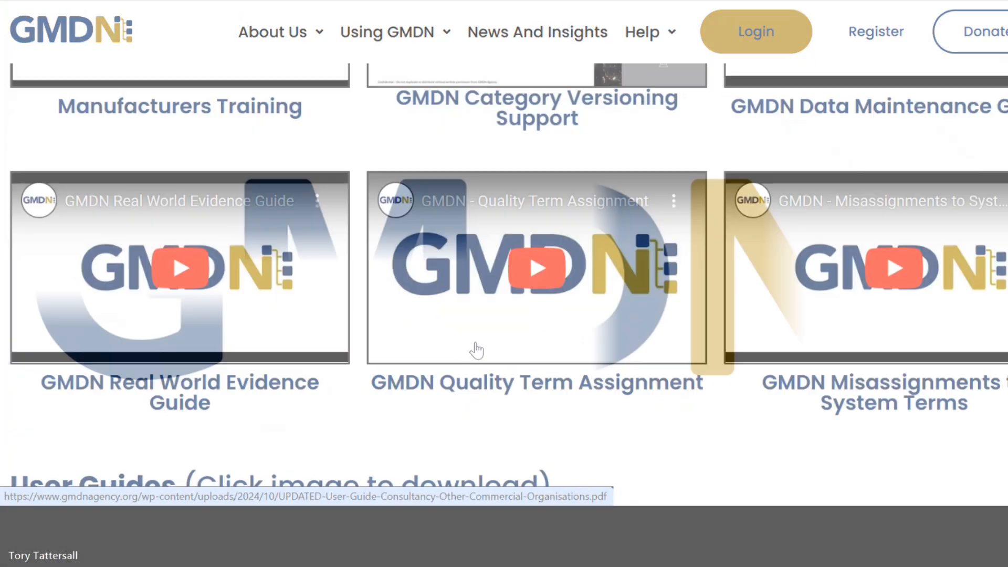